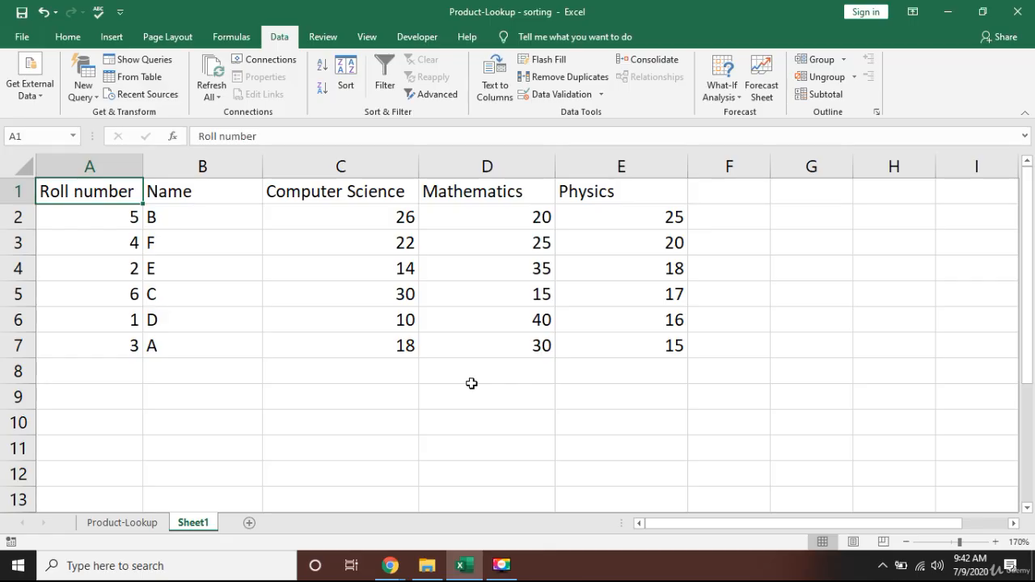
{"action": "key", "text": "Down"}
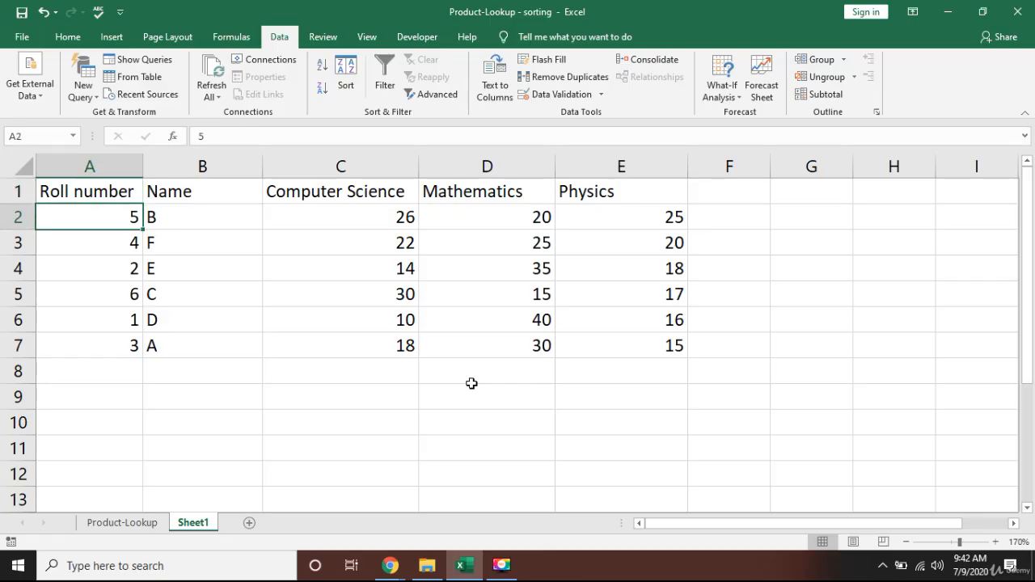
{"action": "key", "text": "Down"}
{"action": "key", "text": "Down"}
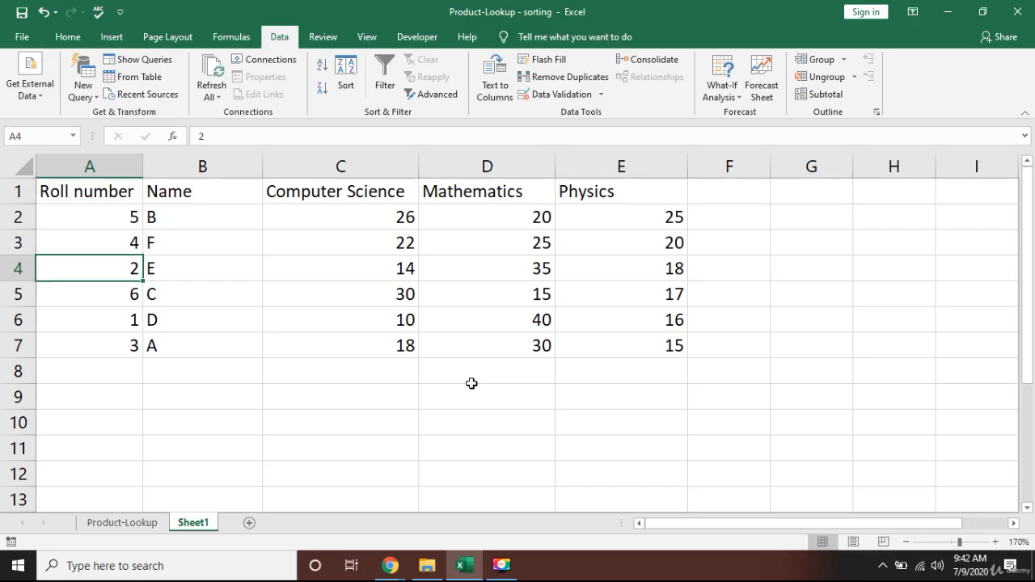
{"action": "key", "text": "Up"}
{"action": "key", "text": "Up"}
{"action": "key", "text": "Up"}
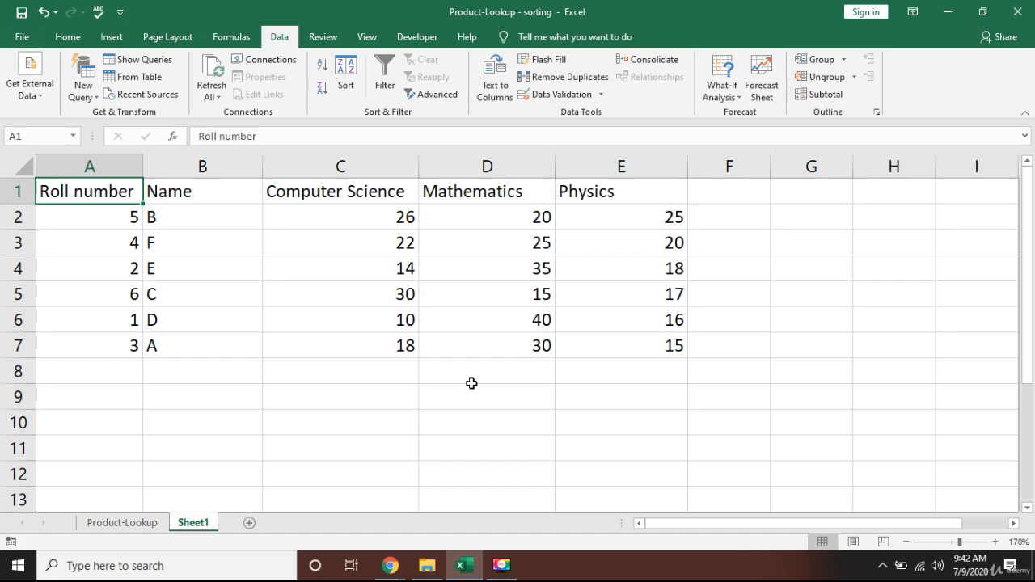
Sort the student table by Roll number, first smallest to largest and then largest to smallest.
{"action": "key", "text": "ctrl+shift+Down"}
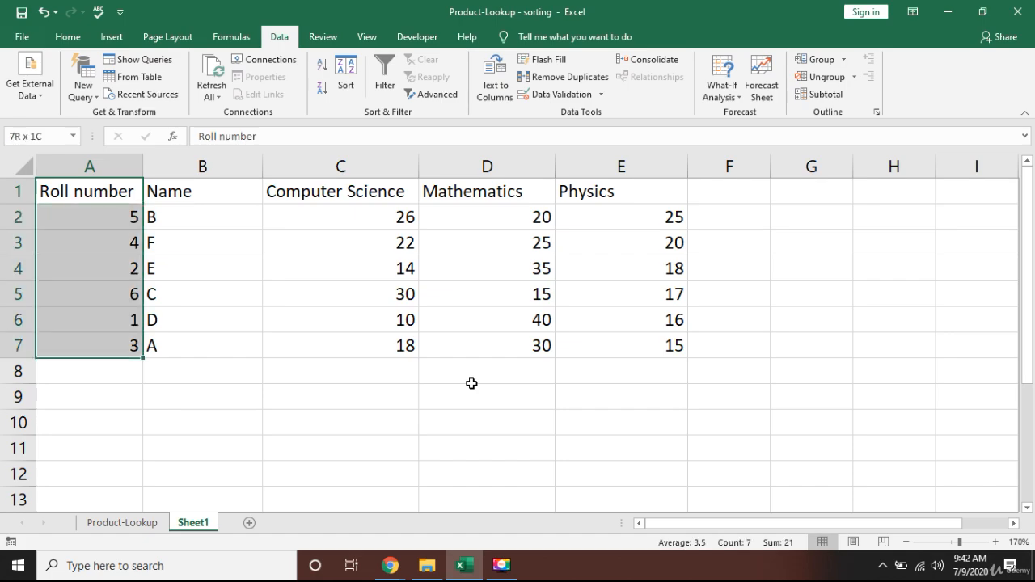
{"action": "key", "text": "ctrl+shift+Right"}
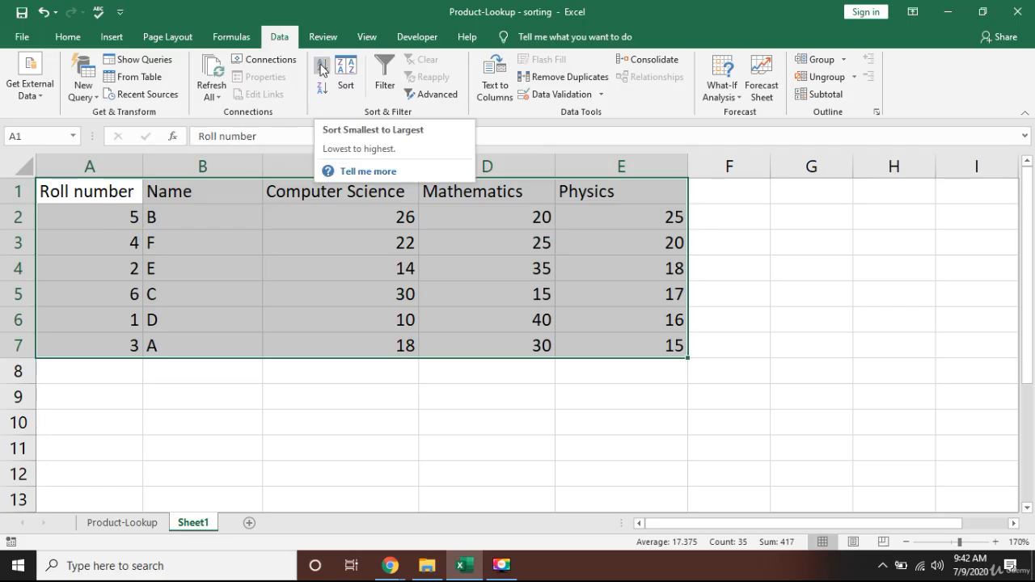
{"action": "left_click", "coordinate": [322, 70]}
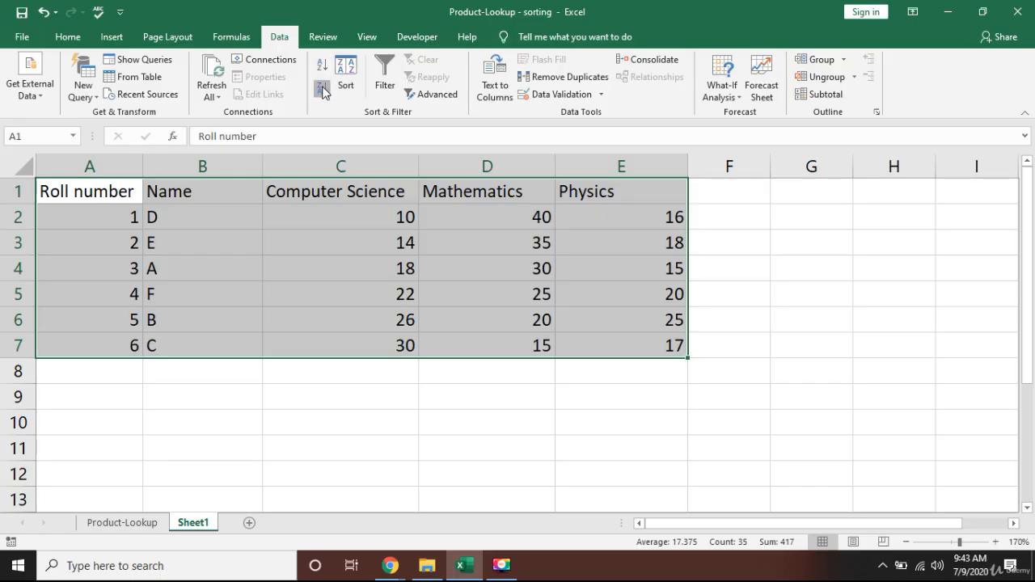
{"action": "left_click", "coordinate": [323, 88]}
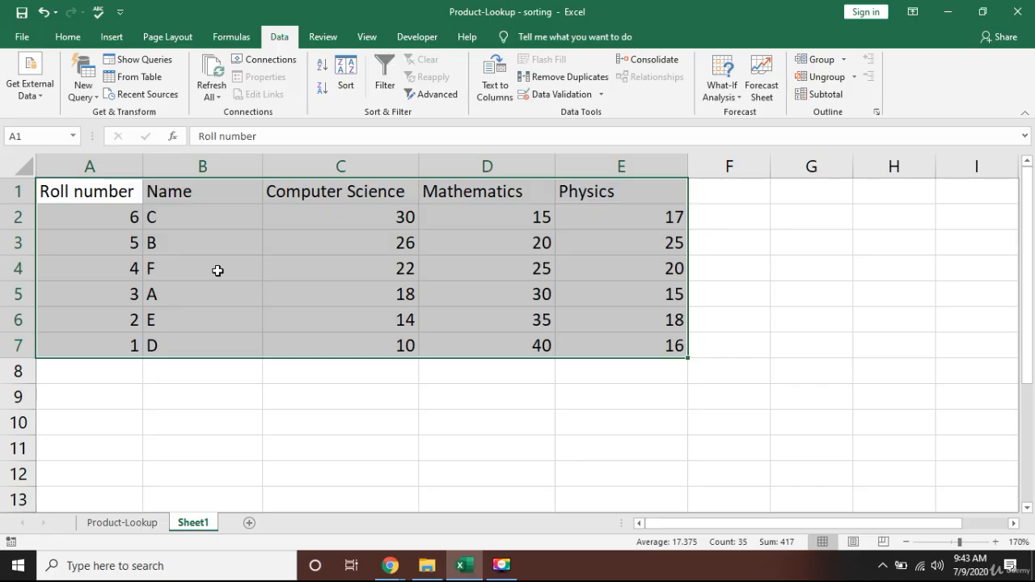
Reselect the student table and use the Sort dialog to sort it by Name from A to Z.
{"action": "key", "text": "Left"}
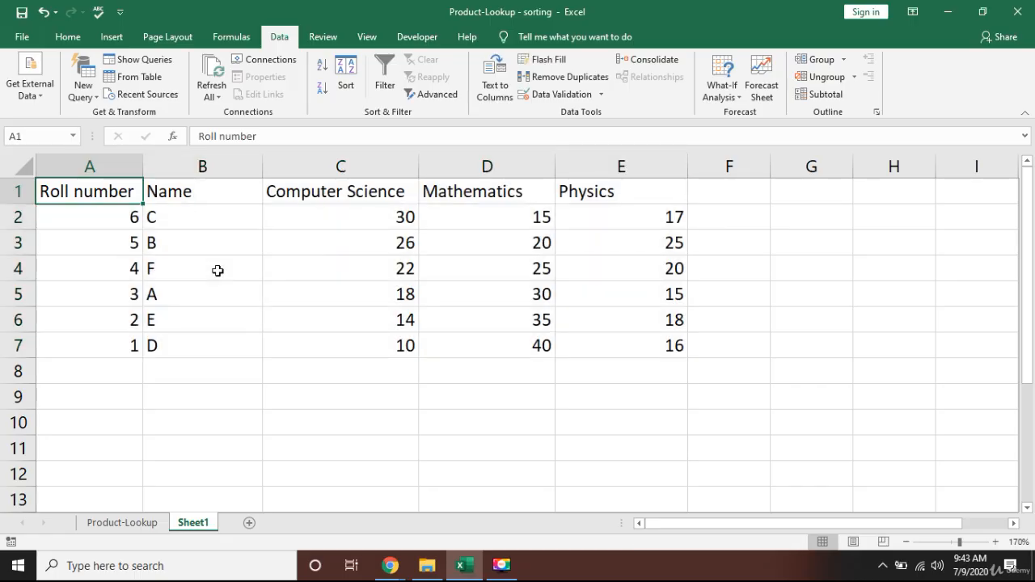
{"action": "key", "text": "Down"}
{"action": "key", "text": "Up"}
{"action": "key", "text": "ctrl+shift+Down"}
{"action": "key", "text": "ctrl+shift+Right"}
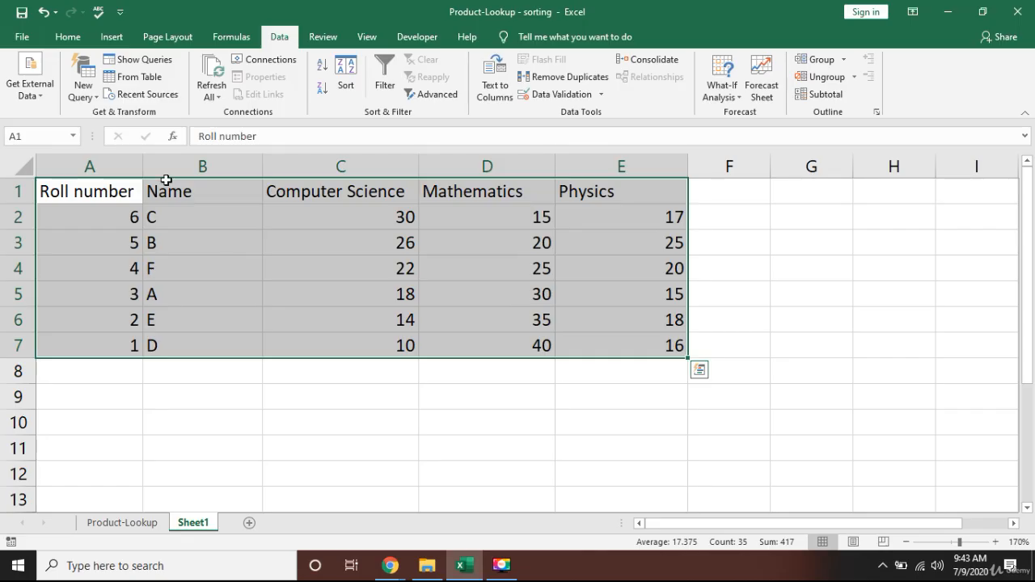
{"action": "left_click", "coordinate": [346, 81]}
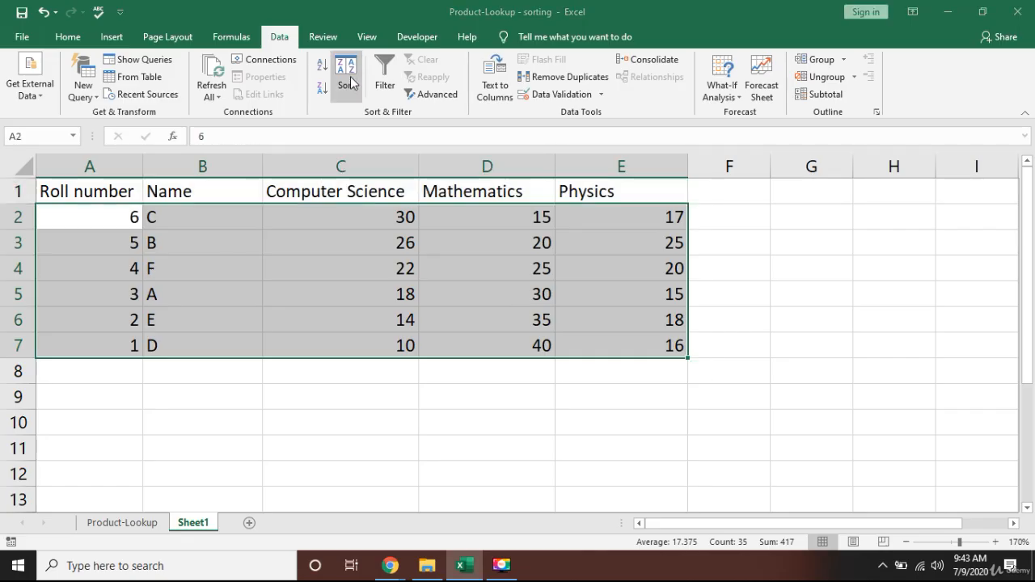
{"action": "left_click_drag", "start_coordinate": [393, 180], "coordinate": [529, 153]}
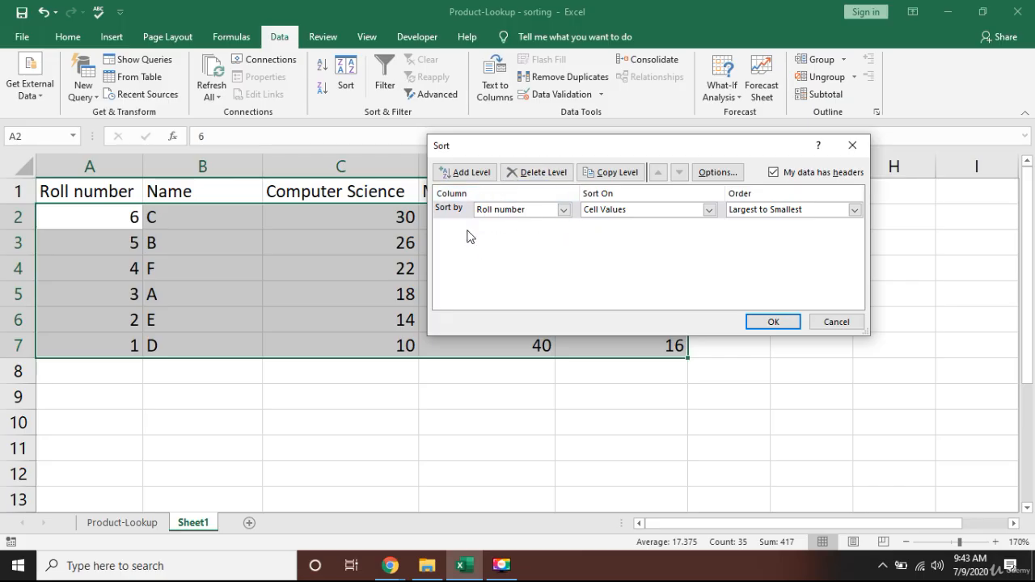
{"action": "left_click", "coordinate": [563, 209]}
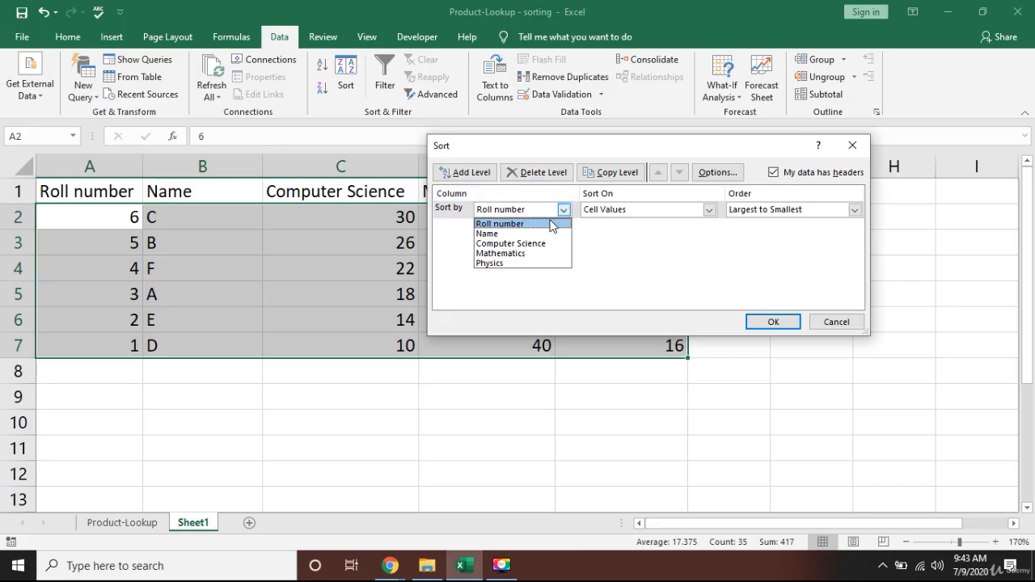
{"action": "left_click", "coordinate": [507, 234]}
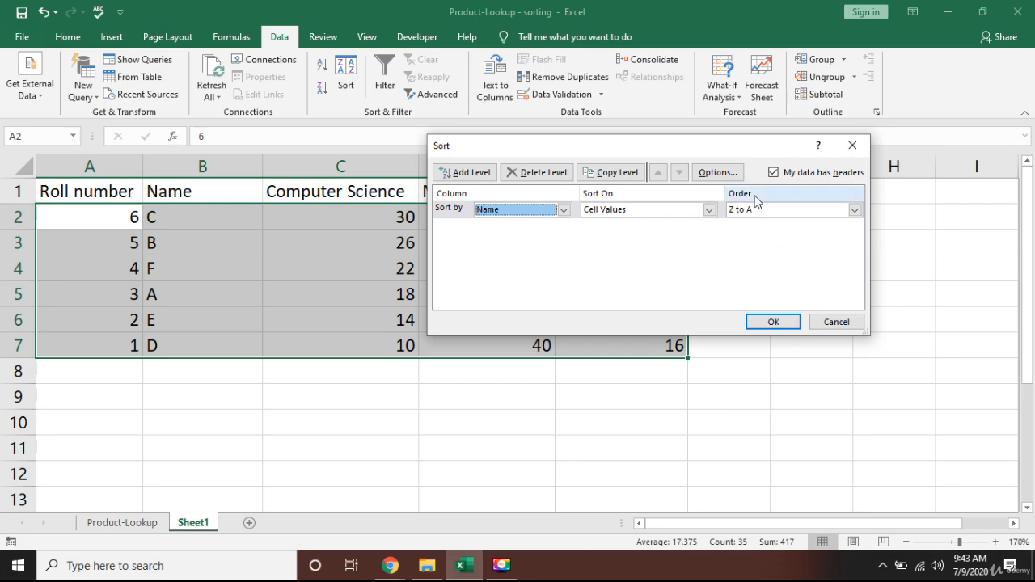
{"action": "left_click", "coordinate": [851, 211]}
{"action": "left_click", "coordinate": [739, 234]}
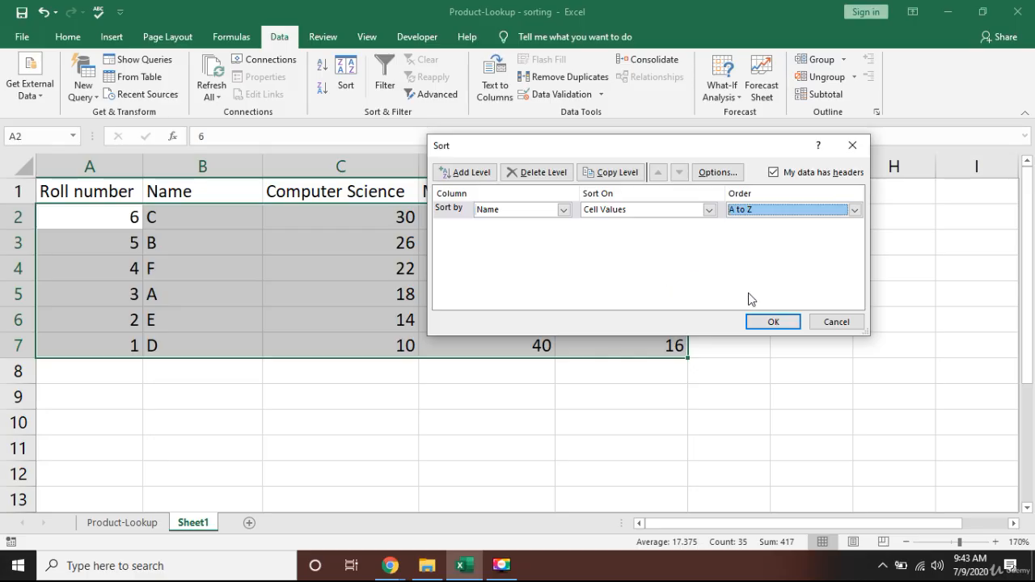
{"action": "left_click", "coordinate": [769, 321]}
{"action": "left_click", "coordinate": [202, 246]}
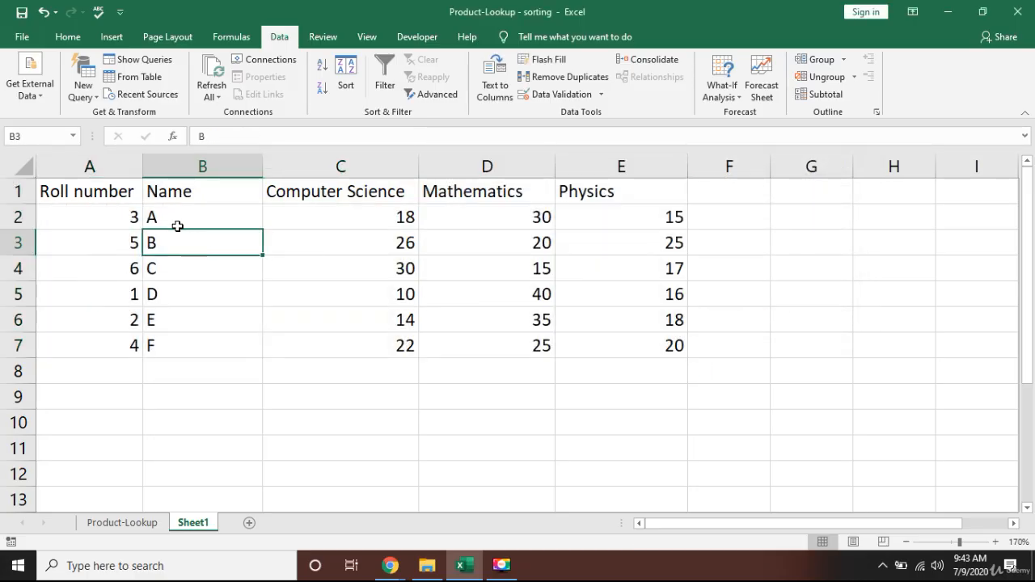
{"action": "left_click", "coordinate": [177, 213]}
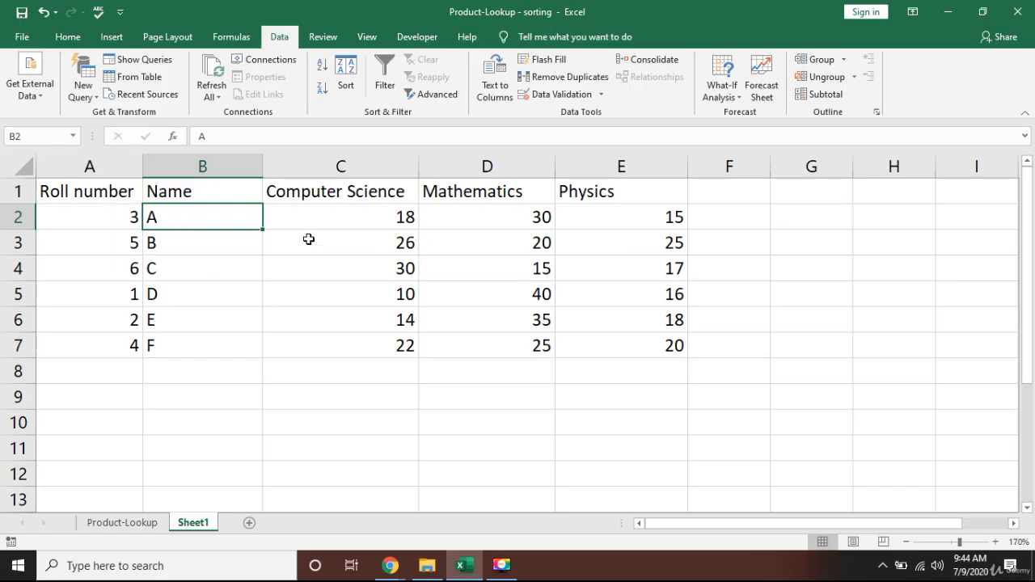
Reselect the table and sort it by Mathematics from largest to smallest in the Sort dialog.
{"action": "left_click", "coordinate": [185, 194]}
{"action": "key", "text": "Left"}
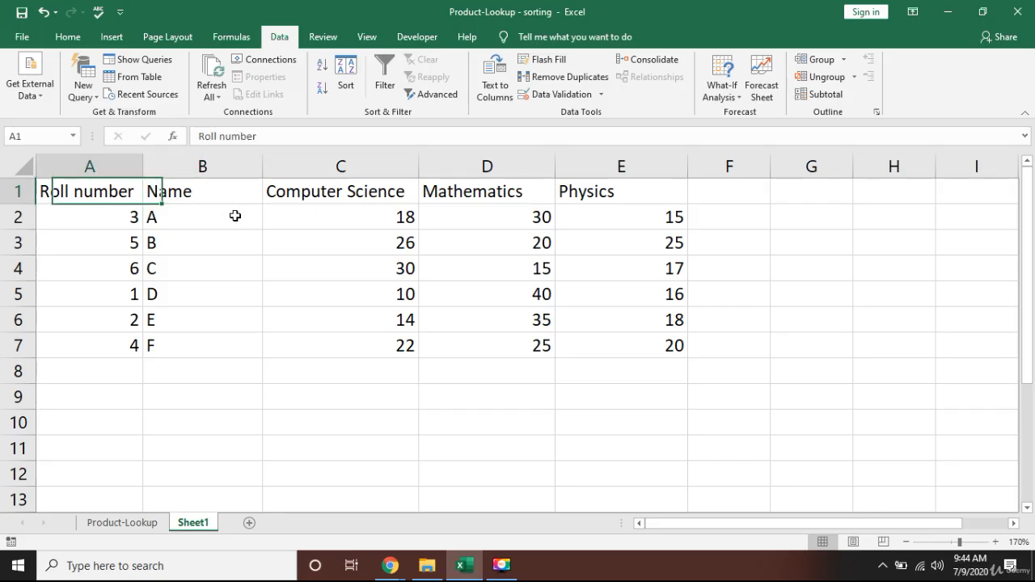
{"action": "key", "text": "ctrl+shift+Right"}
{"action": "key", "text": "ctrl+shift+Down"}
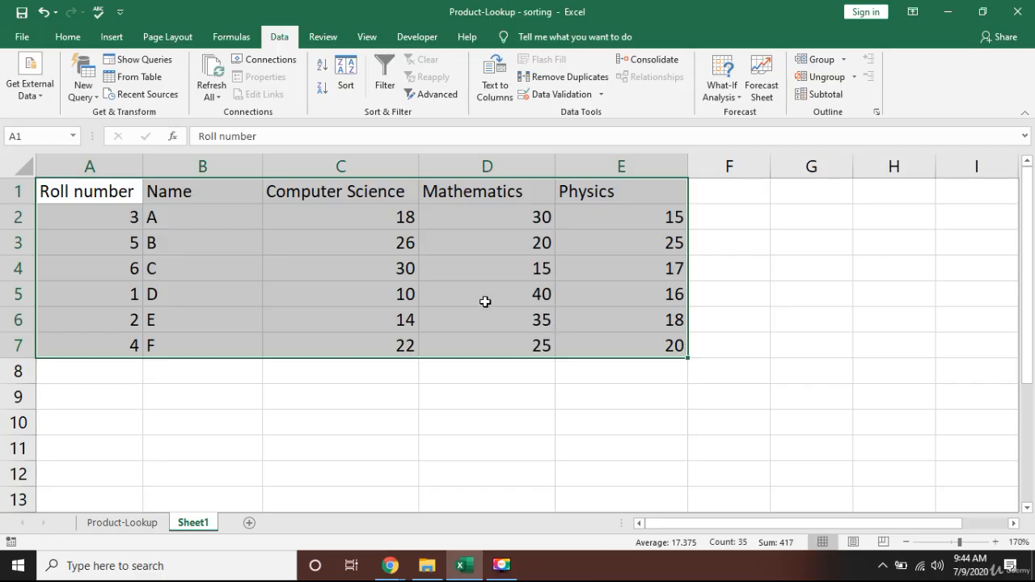
{"action": "left_click", "coordinate": [345, 81]}
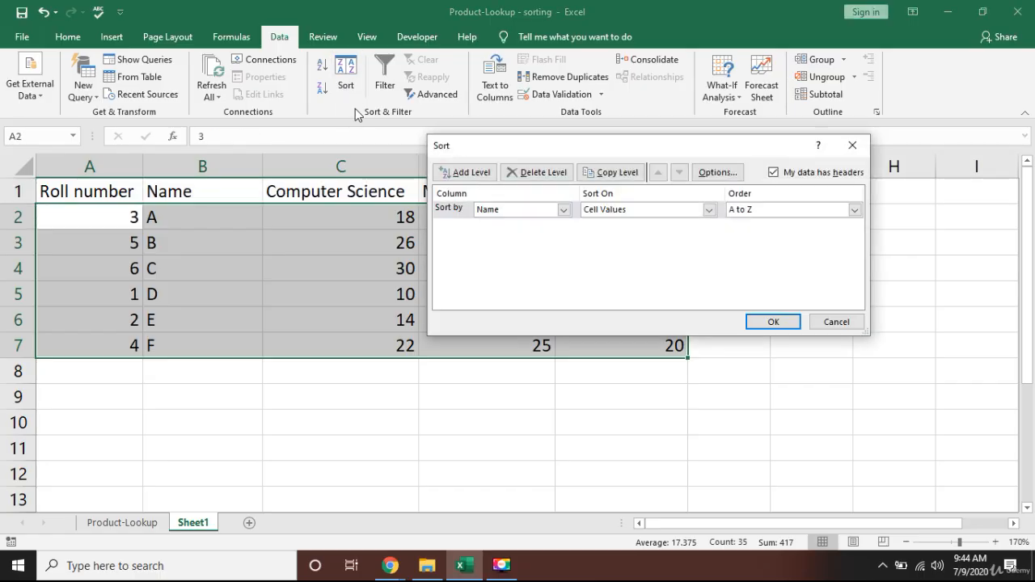
{"action": "left_click", "coordinate": [563, 210]}
{"action": "left_click", "coordinate": [524, 249]}
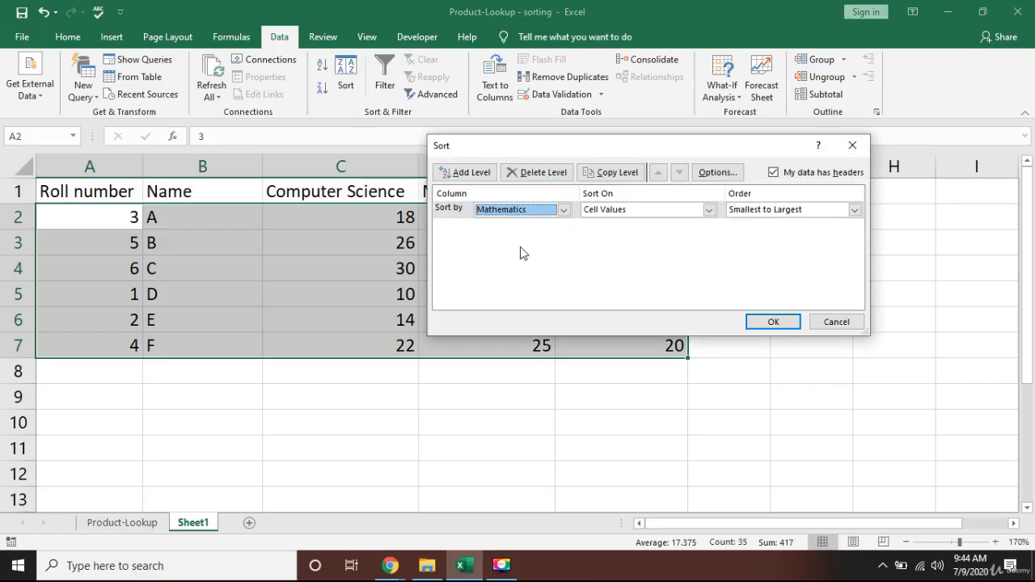
{"action": "left_click", "coordinate": [854, 210]}
{"action": "left_click", "coordinate": [768, 234]}
{"action": "left_click", "coordinate": [778, 321]}
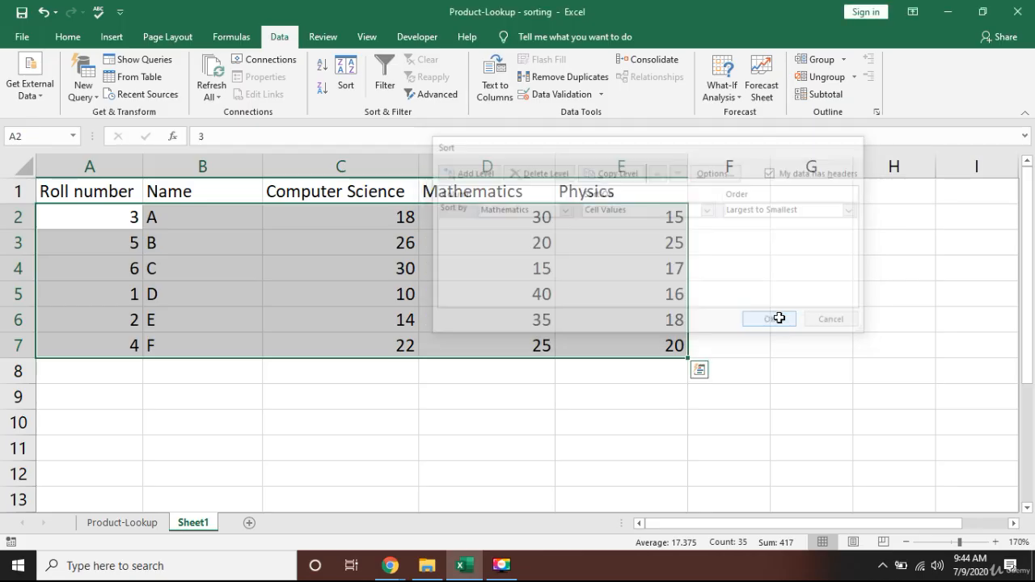
Check the sorted Mathematics values cell by cell down the column.
{"action": "left_click", "coordinate": [491, 258]}
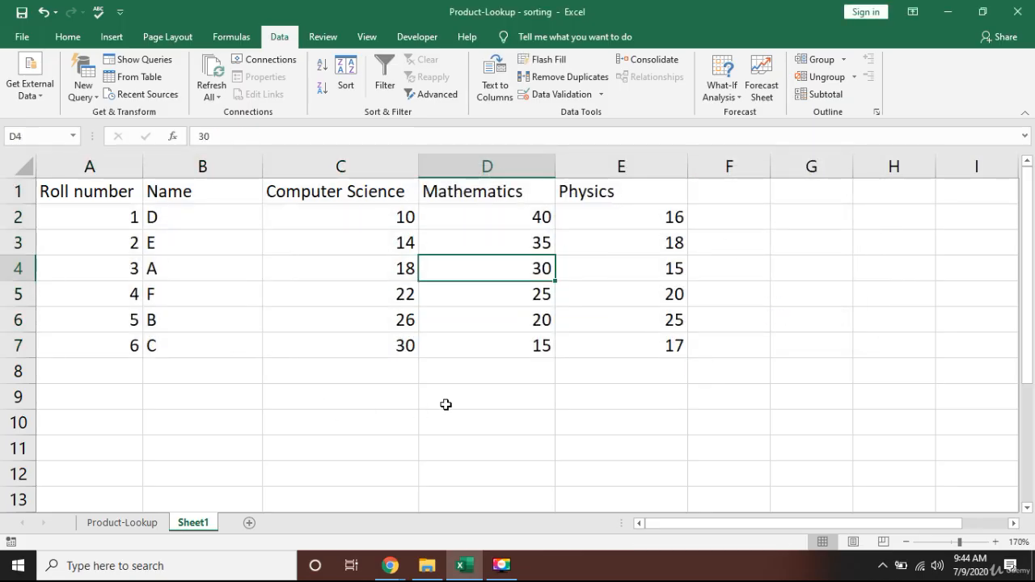
{"action": "left_click", "coordinate": [507, 222]}
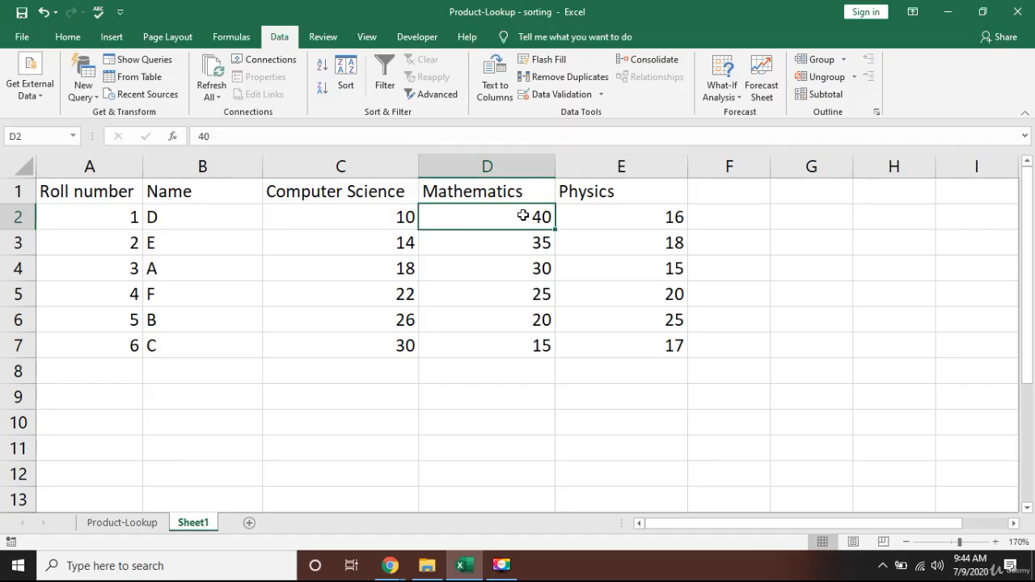
{"action": "left_click", "coordinate": [532, 241]}
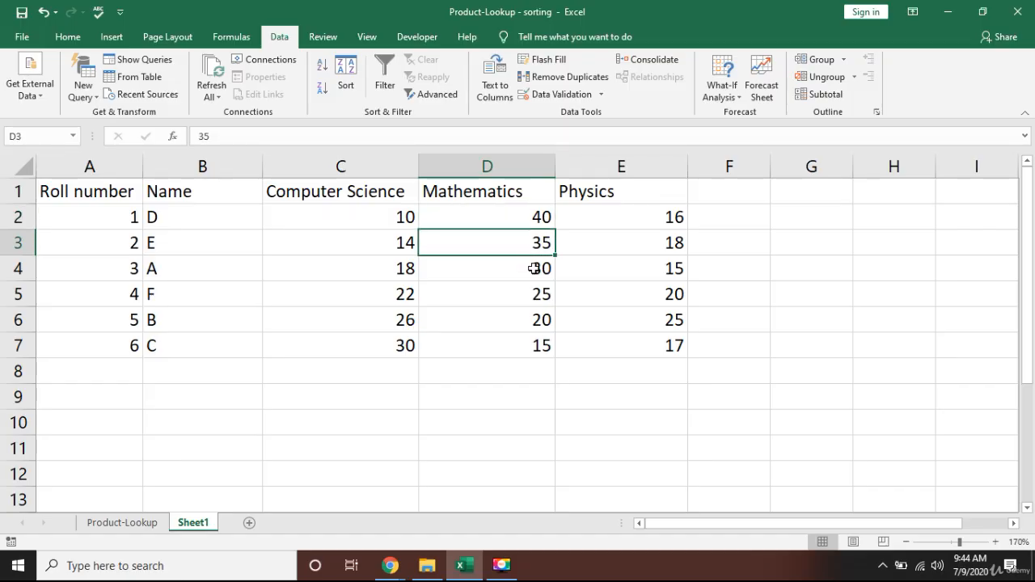
{"action": "left_click", "coordinate": [527, 273]}
{"action": "left_click", "coordinate": [522, 290]}
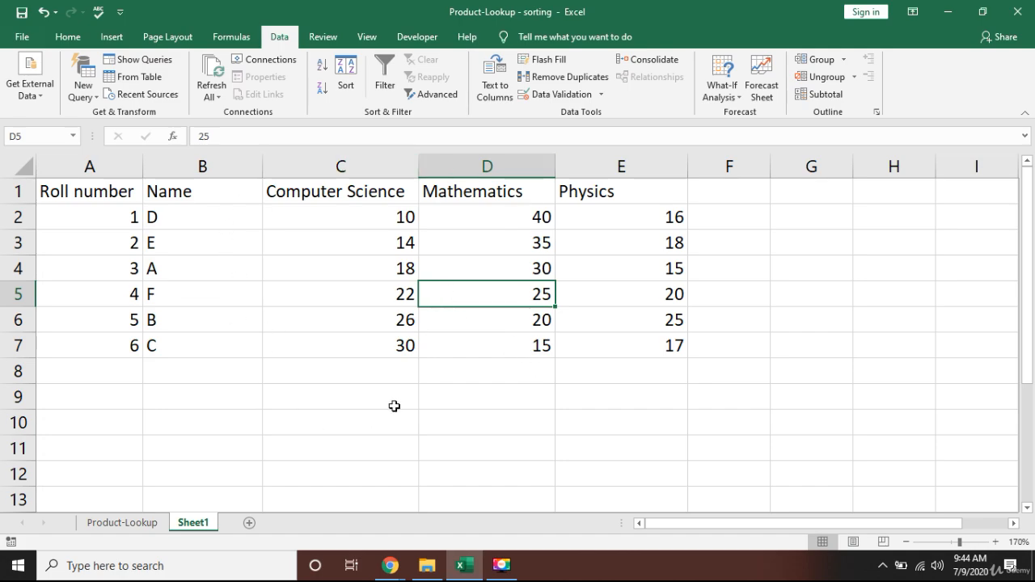
On the Product-Lookup sheet, select the whole product table and sort it only by Product_id, smallest to largest, replacing the existing sort levels.
{"action": "left_click", "coordinate": [158, 527]}
{"action": "left_click", "coordinate": [312, 282]}
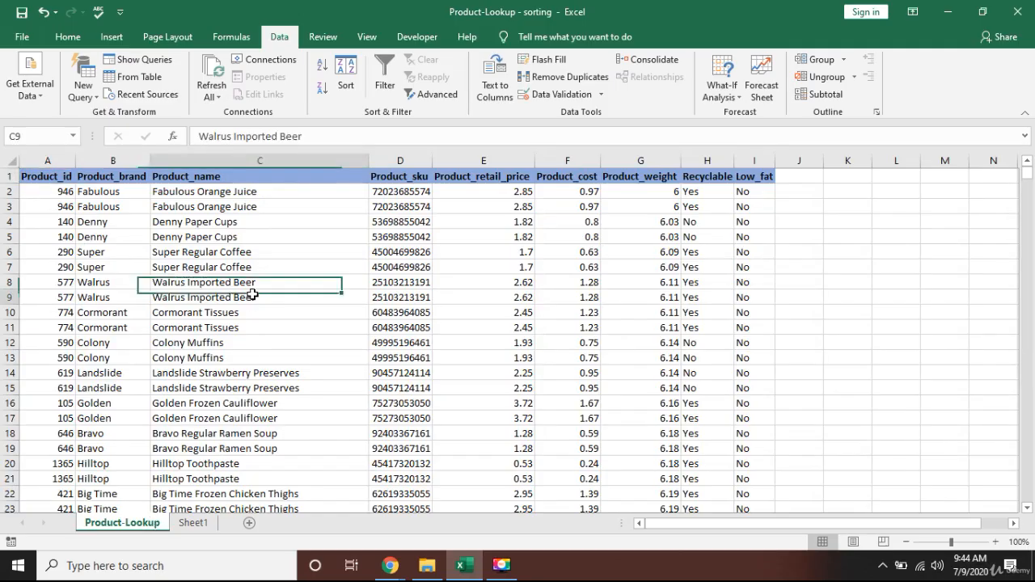
{"action": "key", "text": "Down"}
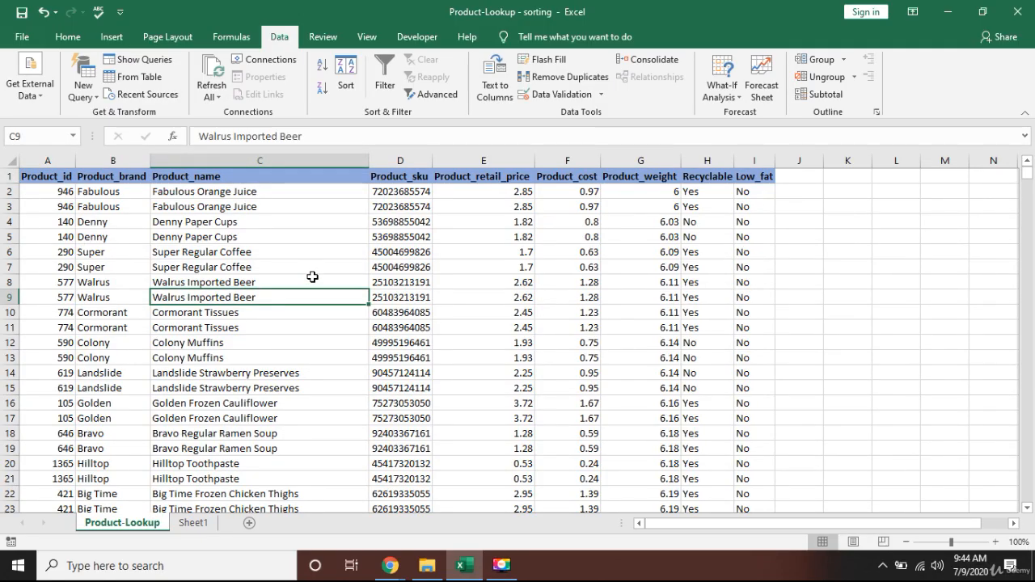
{"action": "key", "text": "Left"}
{"action": "key", "text": "Left"}
{"action": "key", "text": "ctrl+Down"}
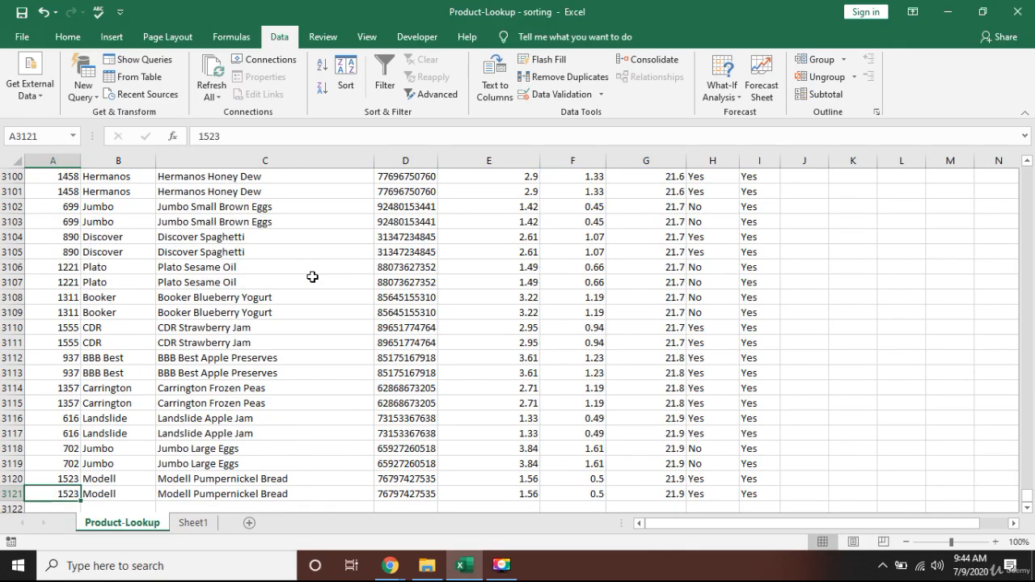
{"action": "key", "text": "ctrl+Up"}
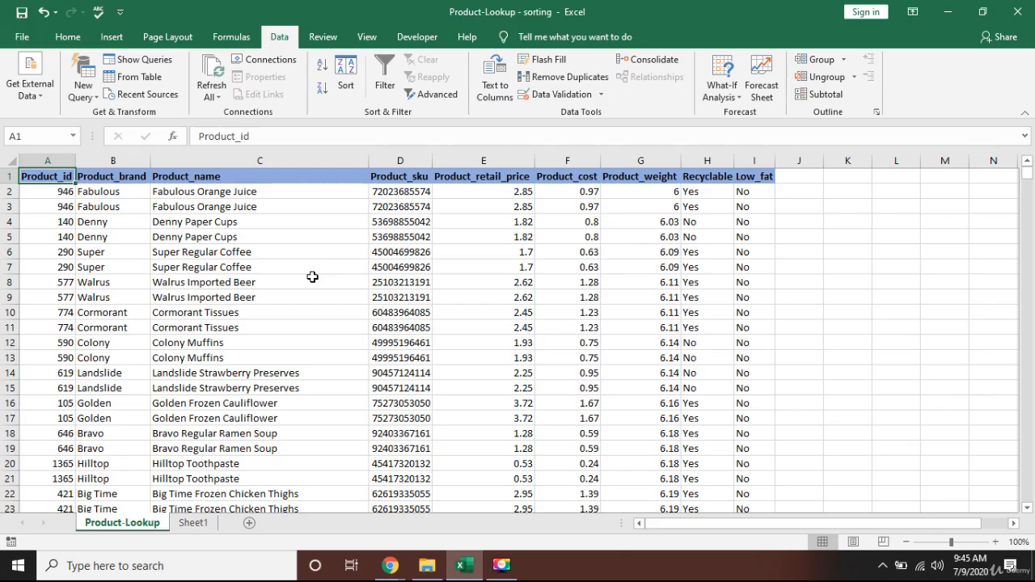
{"action": "key", "text": "ctrl+shift+Right"}
{"action": "key", "text": "ctrl+shift+Down"}
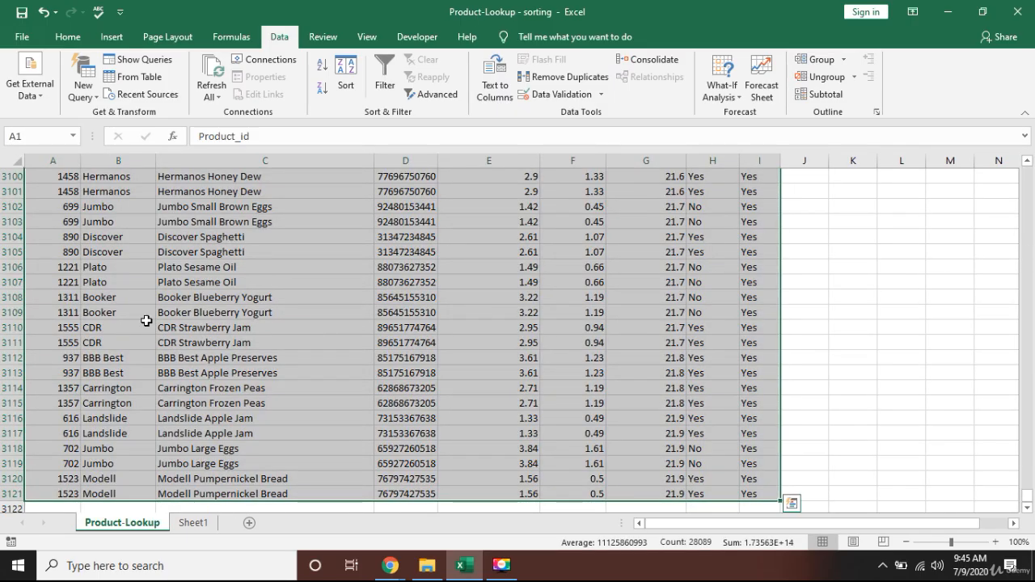
{"action": "left_click", "coordinate": [345, 85]}
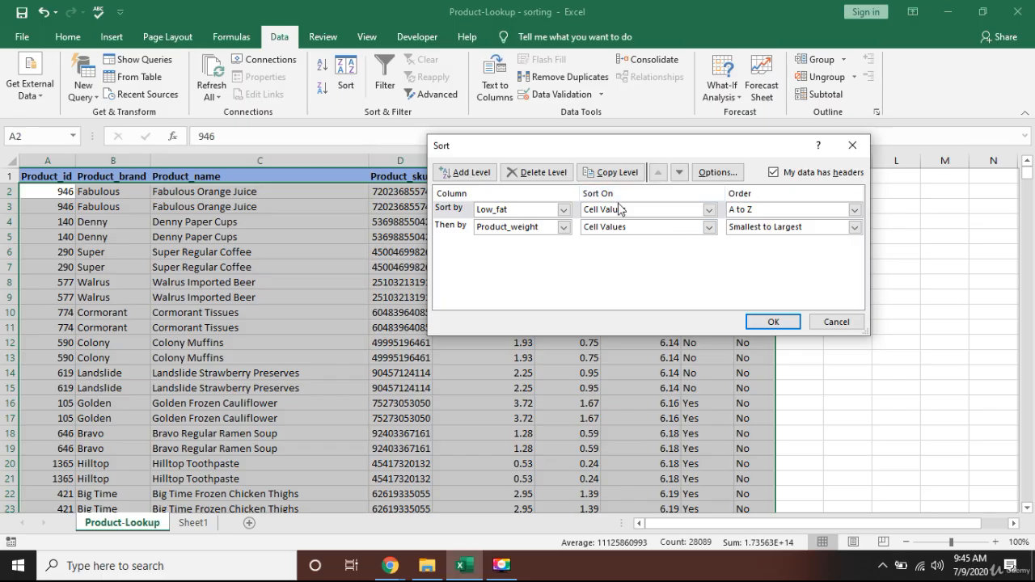
{"action": "left_click", "coordinate": [553, 173]}
{"action": "left_click", "coordinate": [552, 173]}
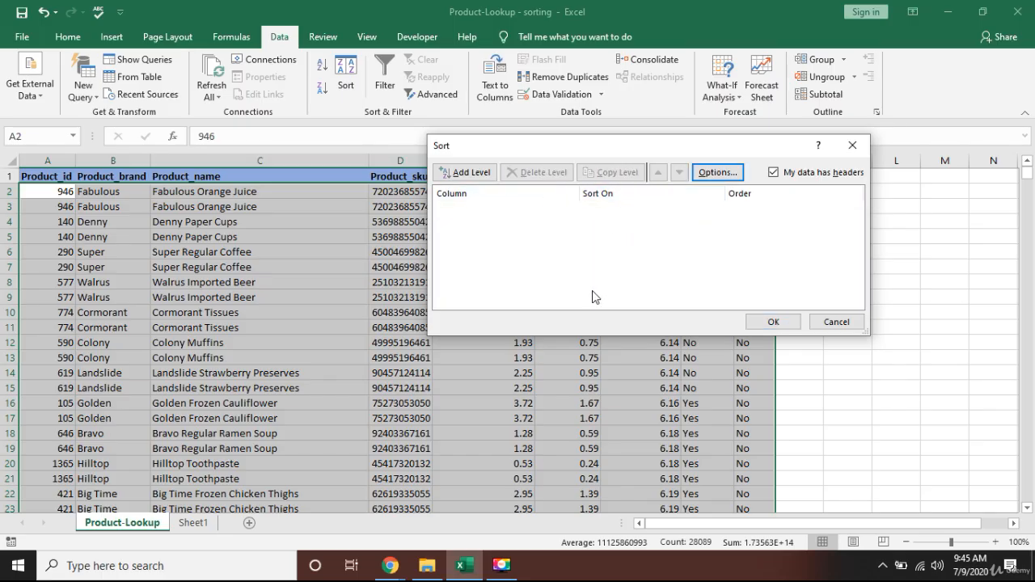
{"action": "left_click", "coordinate": [468, 173]}
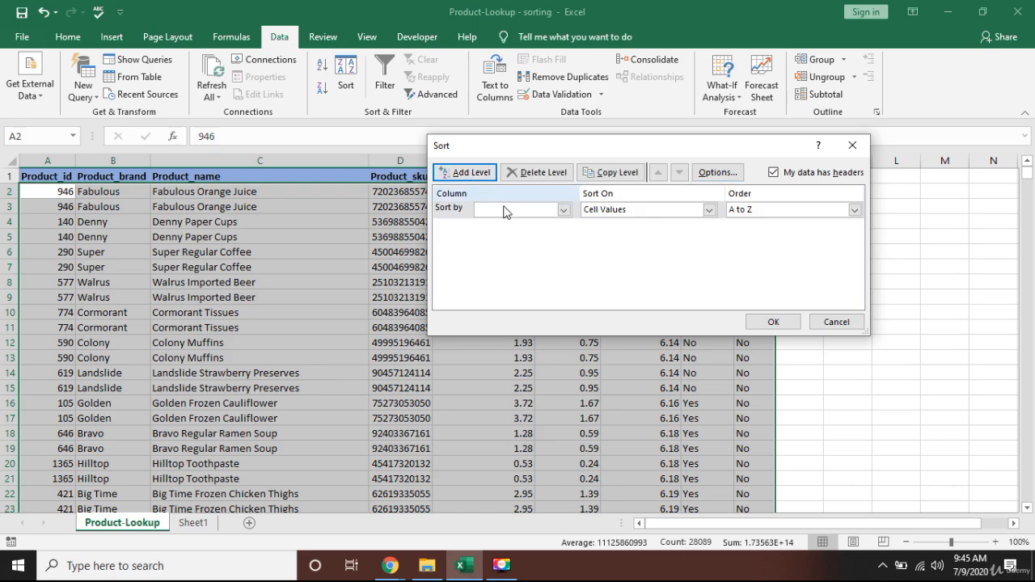
{"action": "left_click", "coordinate": [566, 210]}
{"action": "left_click", "coordinate": [516, 225]}
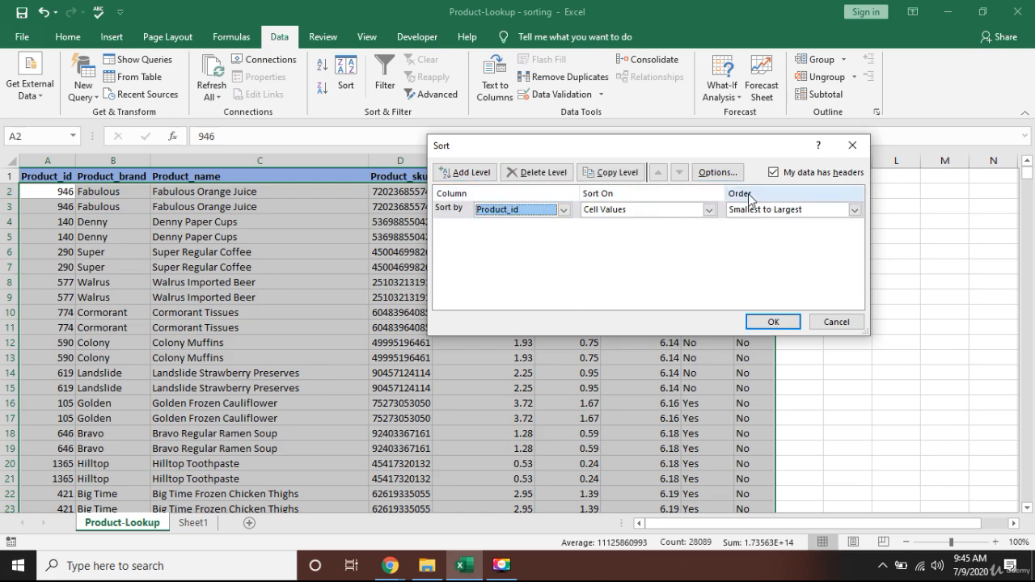
{"action": "left_click", "coordinate": [774, 321]}
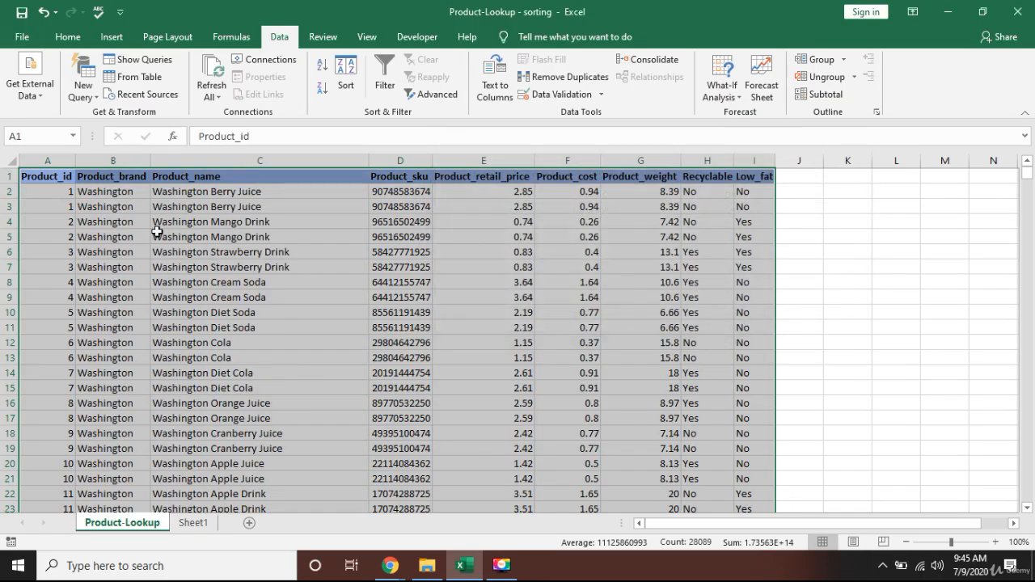
Check the sorted Product_id values row by row down the column, then return to the top of the sheet.
{"action": "left_click", "coordinate": [155, 235]}
{"action": "left_click", "coordinate": [58, 209]}
{"action": "left_click", "coordinate": [63, 181]}
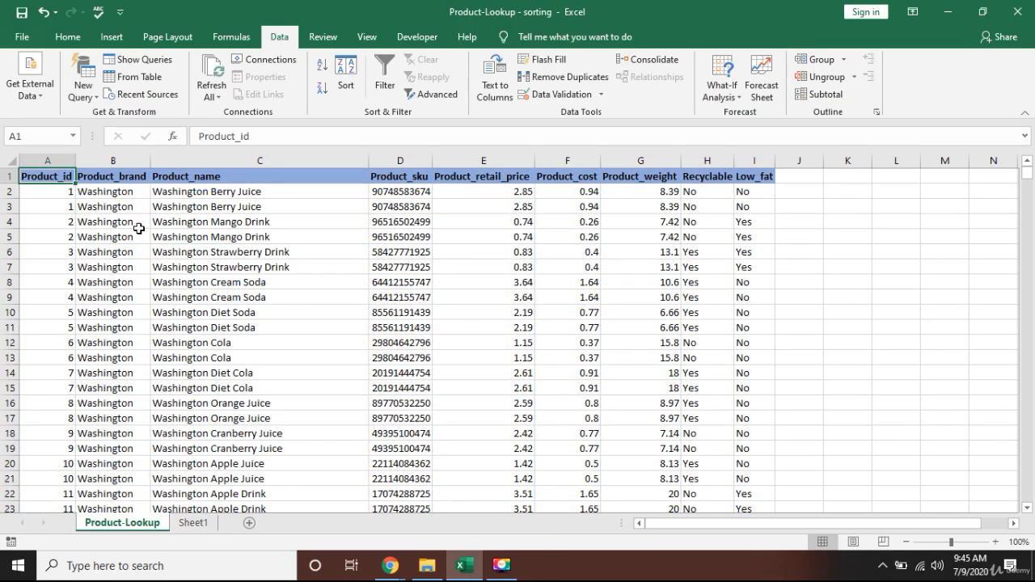
{"action": "key", "text": "Down"}
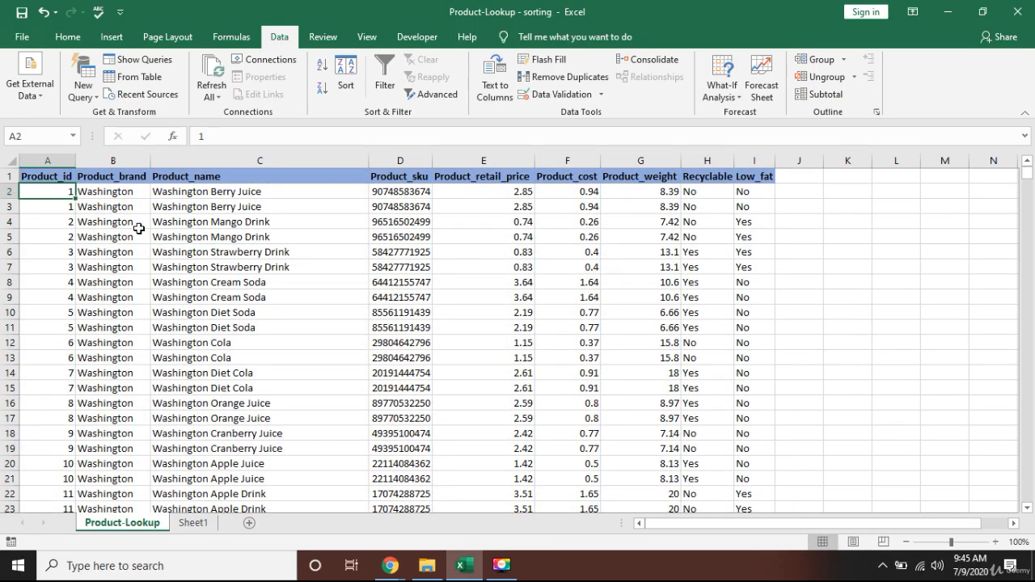
{"action": "key", "text": "Down"}
{"action": "key", "text": "Down"}
{"action": "key", "text": "Down"}
{"action": "key", "text": "Down"}
{"action": "key", "text": "Down"}
{"action": "key", "text": "Down"}
{"action": "key", "text": "Down"}
{"action": "key", "text": "Down"}
{"action": "key", "text": "Down"}
{"action": "key", "text": "Down"}
{"action": "key", "text": "Down"}
{"action": "key", "text": "Down"}
{"action": "key", "text": "Down"}
{"action": "key", "text": "Down"}
{"action": "key", "text": "Down"}
{"action": "key", "text": "Down"}
{"action": "key", "text": "Down"}
{"action": "key", "text": "Down"}
{"action": "key", "text": "Down"}
{"action": "key", "text": "Down"}
{"action": "key", "text": "Down"}
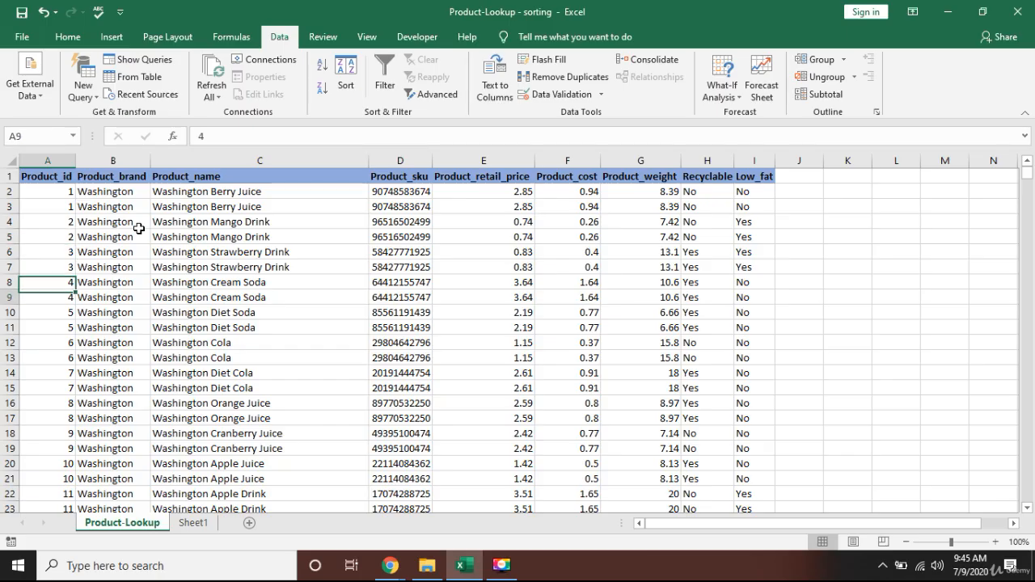
{"action": "key", "text": "Down"}
{"action": "key", "text": "Down"}
{"action": "key", "text": "Down"}
{"action": "key", "text": "Down"}
{"action": "key", "text": "Down"}
{"action": "key", "text": "Down"}
{"action": "key", "text": "Down"}
{"action": "key", "text": "Down"}
{"action": "key", "text": "Down"}
{"action": "key", "text": "Down"}
{"action": "key", "text": "Down"}
{"action": "key", "text": "Down"}
{"action": "key", "text": "Down"}
{"action": "key", "text": "Down"}
{"action": "key", "text": "Down"}
{"action": "key", "text": "Down"}
{"action": "key", "text": "Down"}
{"action": "key", "text": "Down"}
{"action": "key", "text": "Down"}
{"action": "key", "text": "Down"}
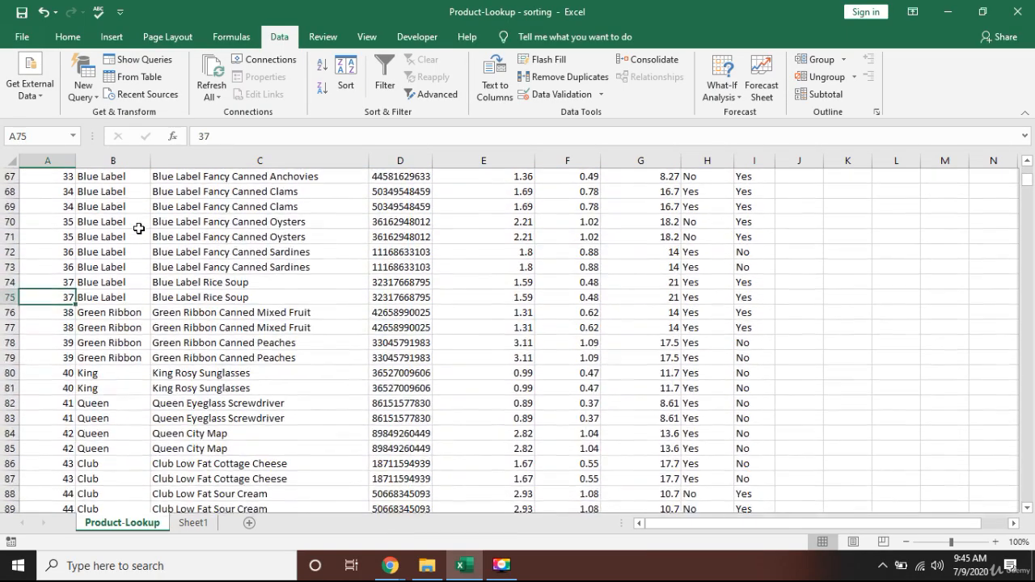
{"action": "key", "text": "ctrl+Home"}
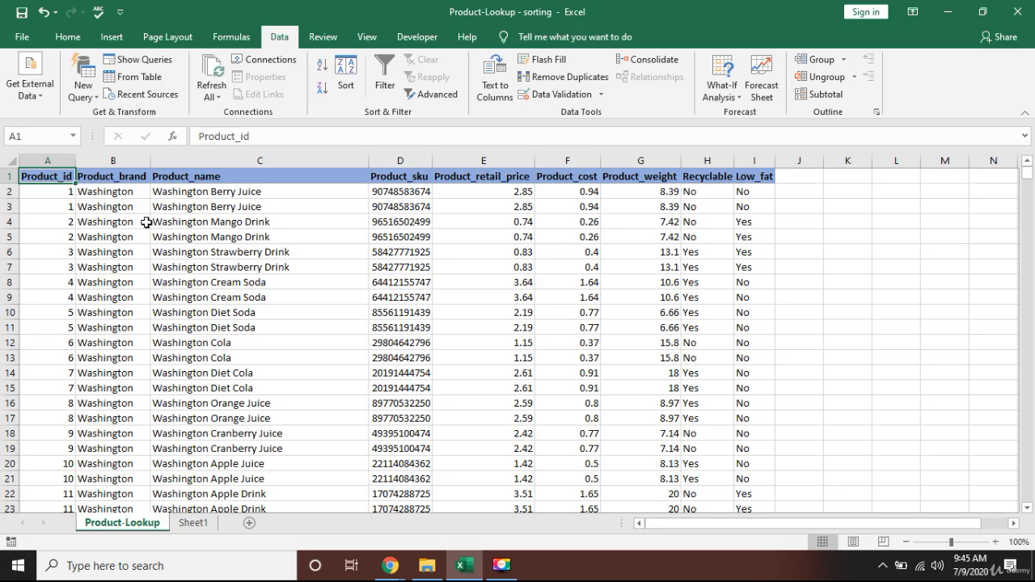
Select the whole product table and sort it by Product_brand from A to Z in the Sort dialog.
{"action": "key", "text": "ctrl+shift+Right"}
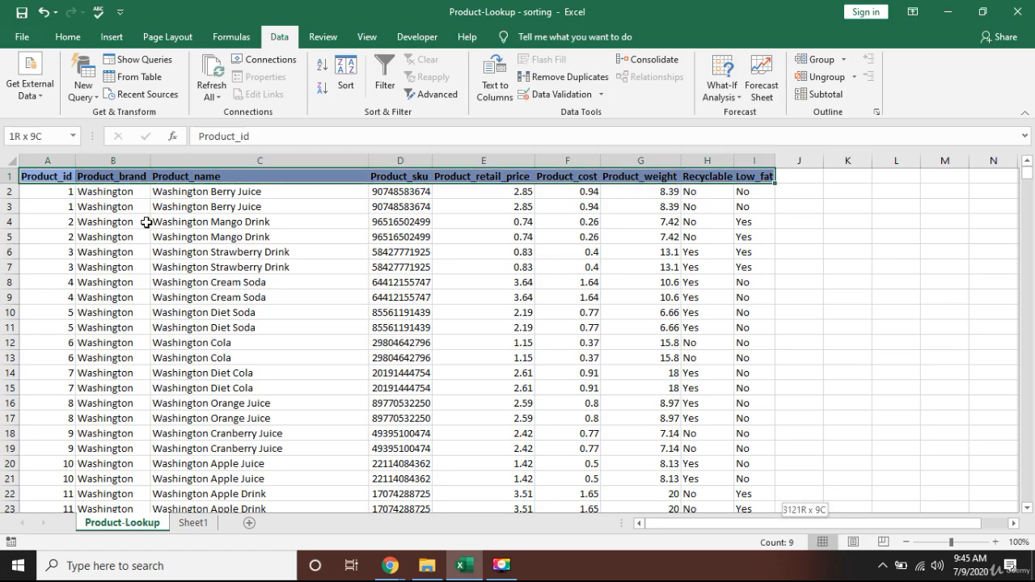
{"action": "key", "text": "ctrl+shift+Down"}
{"action": "left_click", "coordinate": [346, 74]}
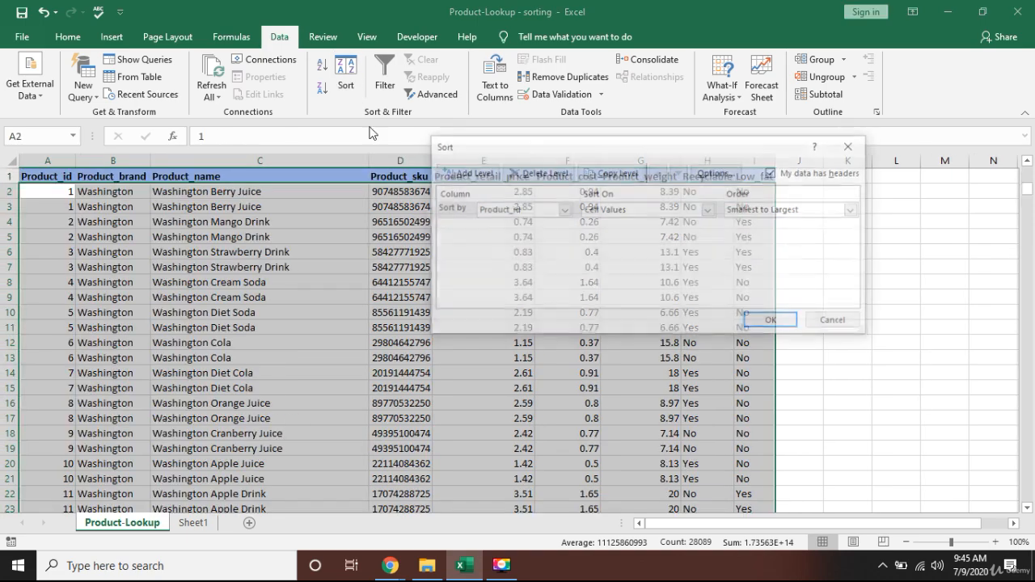
{"action": "left_click", "coordinate": [564, 209]}
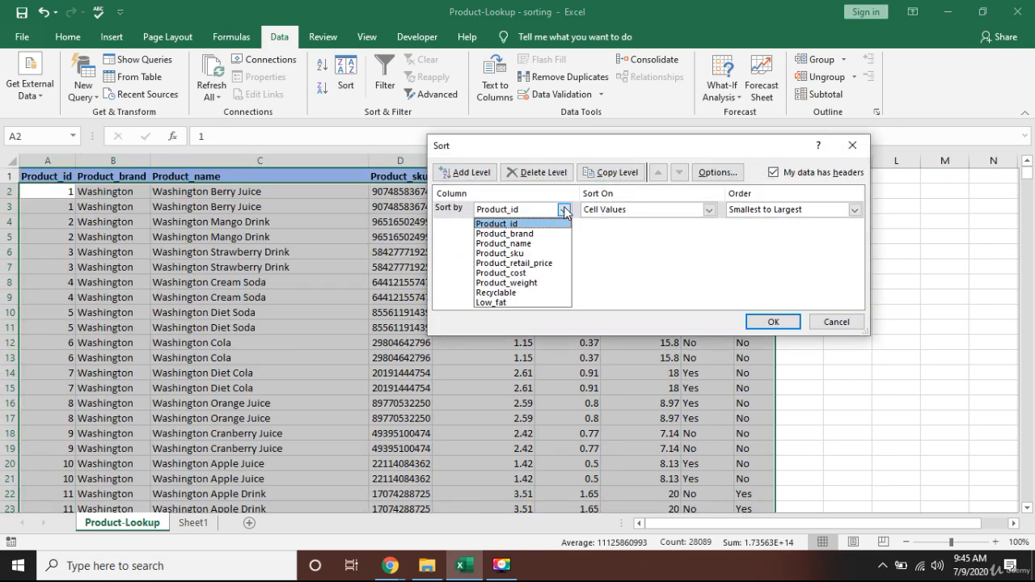
{"action": "left_click", "coordinate": [532, 233]}
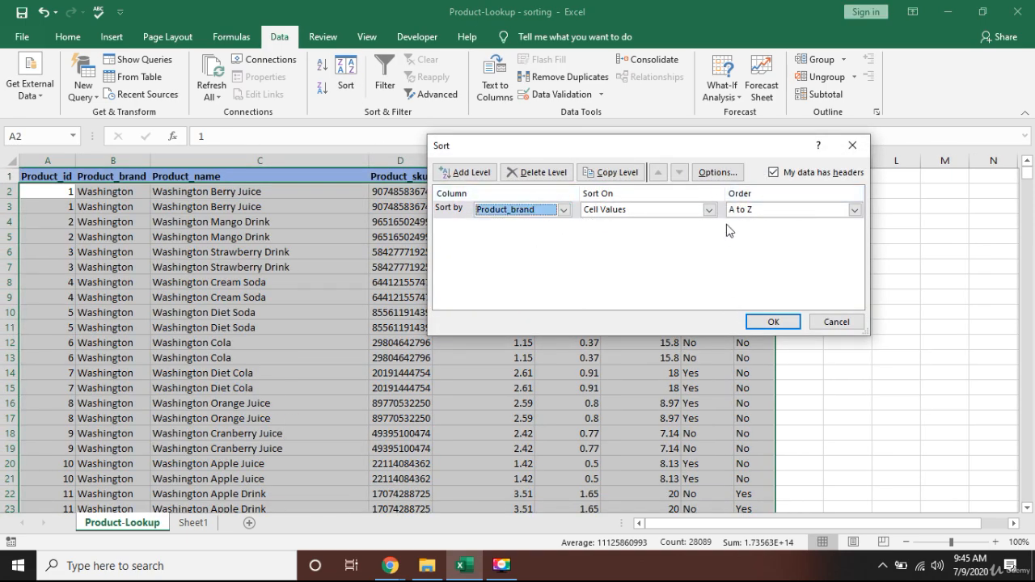
{"action": "left_click", "coordinate": [772, 322]}
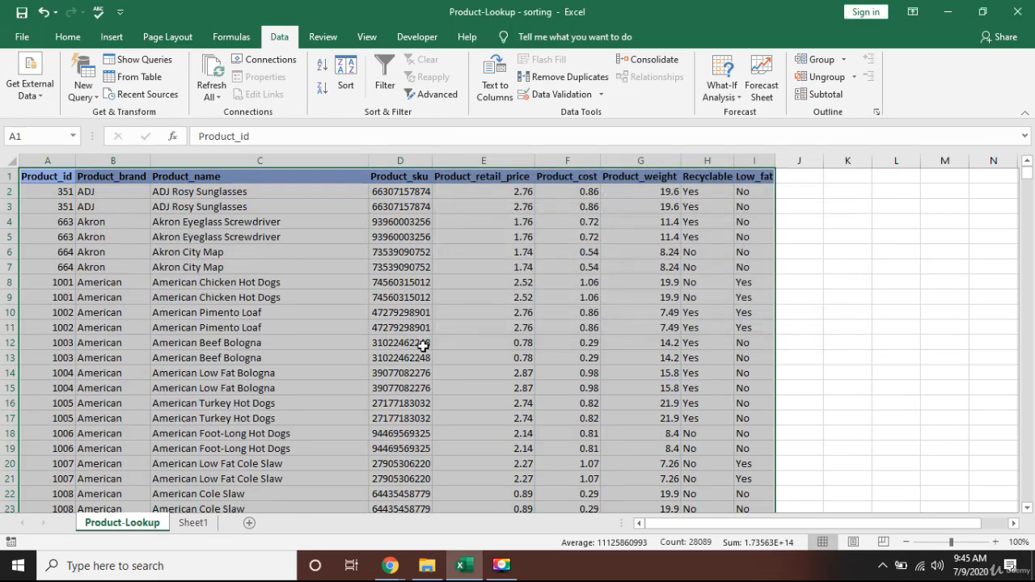
Scroll through the brand-sorted rows to review the grouping of products by brand.
{"action": "left_click", "coordinate": [242, 328]}
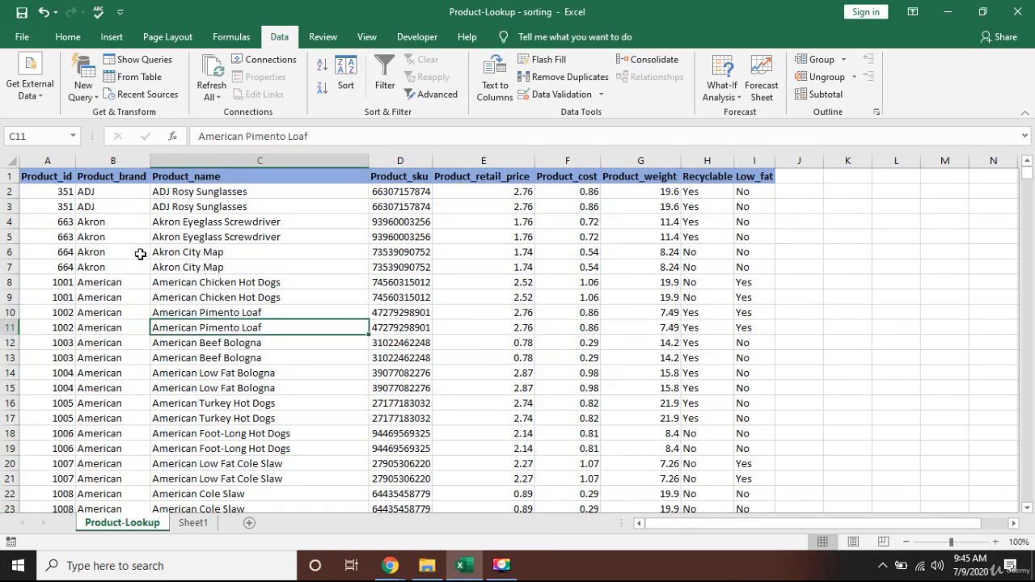
{"action": "scroll", "coordinate": [121, 369], "scroll_direction": "down", "scroll_amount": 4}
{"action": "scroll", "coordinate": [119, 351], "scroll_direction": "down", "scroll_amount": 6}
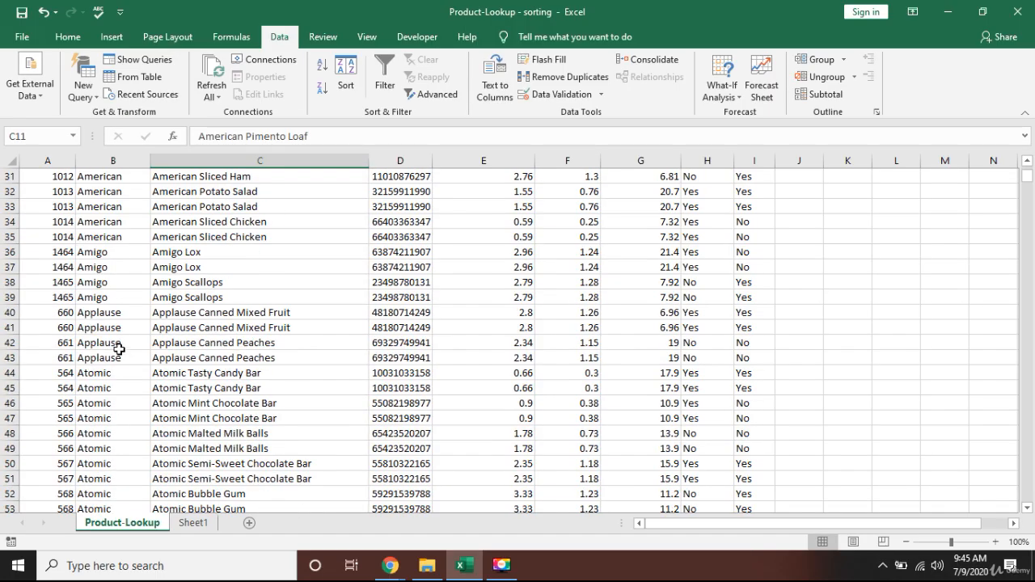
{"action": "scroll", "coordinate": [117, 344], "scroll_direction": "up", "scroll_amount": 10}
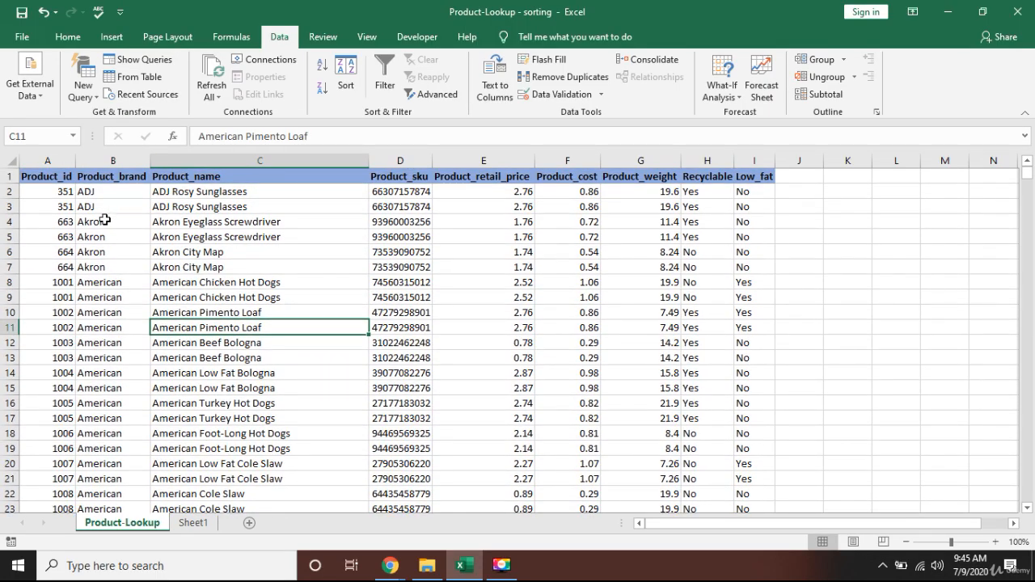
{"action": "scroll", "coordinate": [120, 387], "scroll_direction": "down", "scroll_amount": 2}
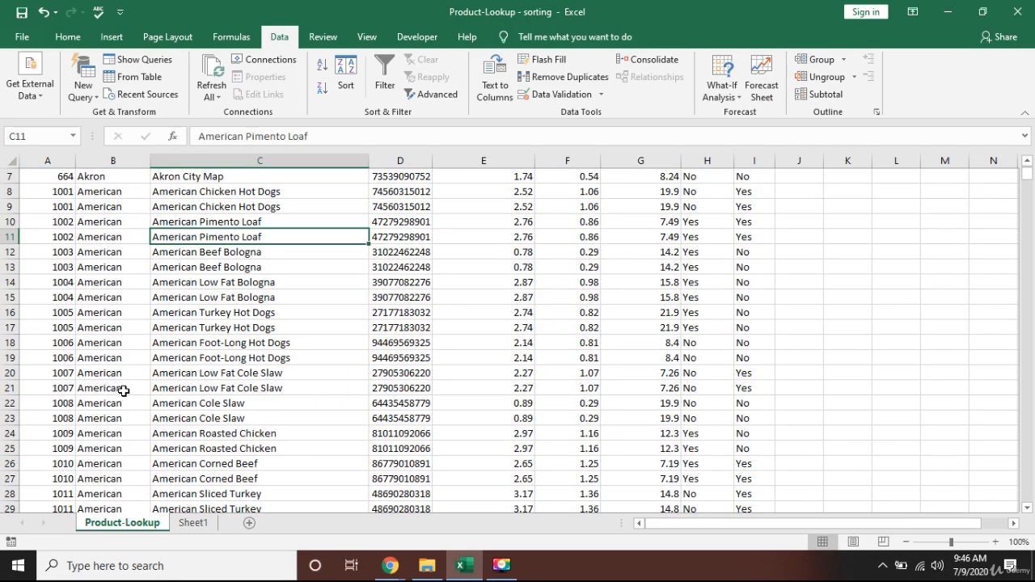
{"action": "scroll", "coordinate": [122, 388], "scroll_direction": "up", "scroll_amount": 2}
Reselect the table and sort it by Product_brand A to Z, then by Product_retail_price largest to smallest.
{"action": "left_click", "coordinate": [48, 181]}
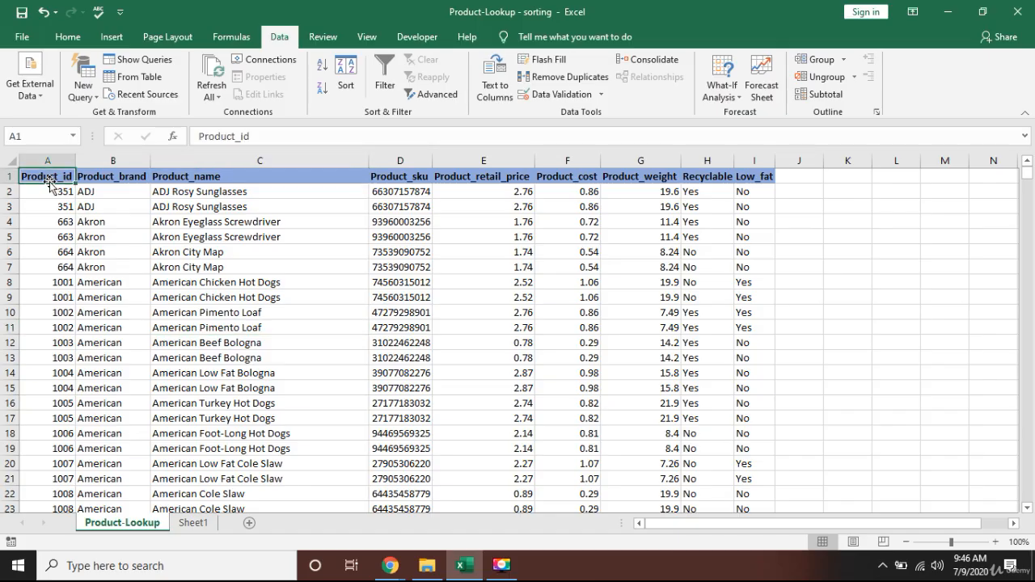
{"action": "key", "text": "ctrl+shift+Right"}
{"action": "key", "text": "ctrl+shift+Down"}
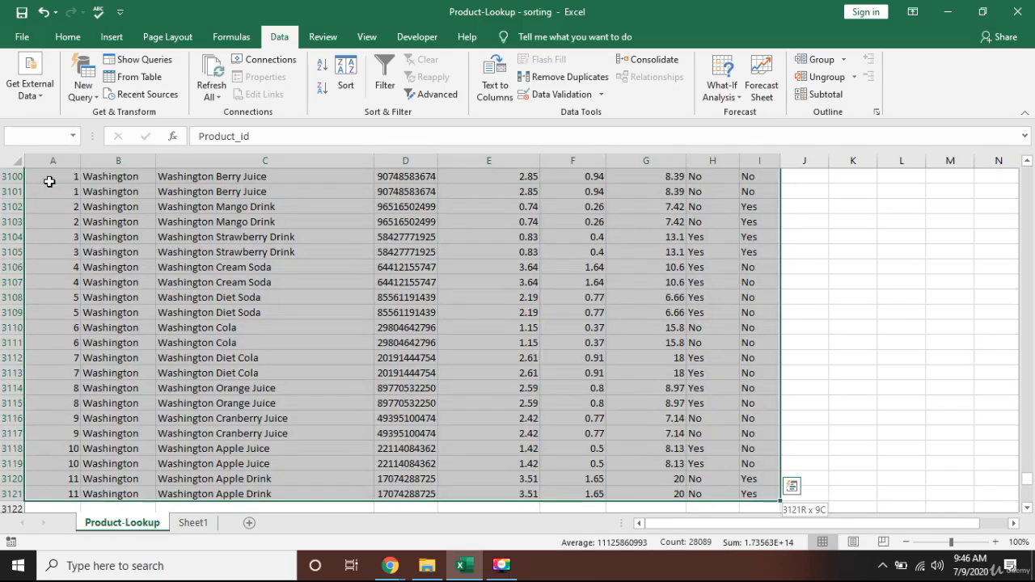
{"action": "left_click", "coordinate": [345, 77]}
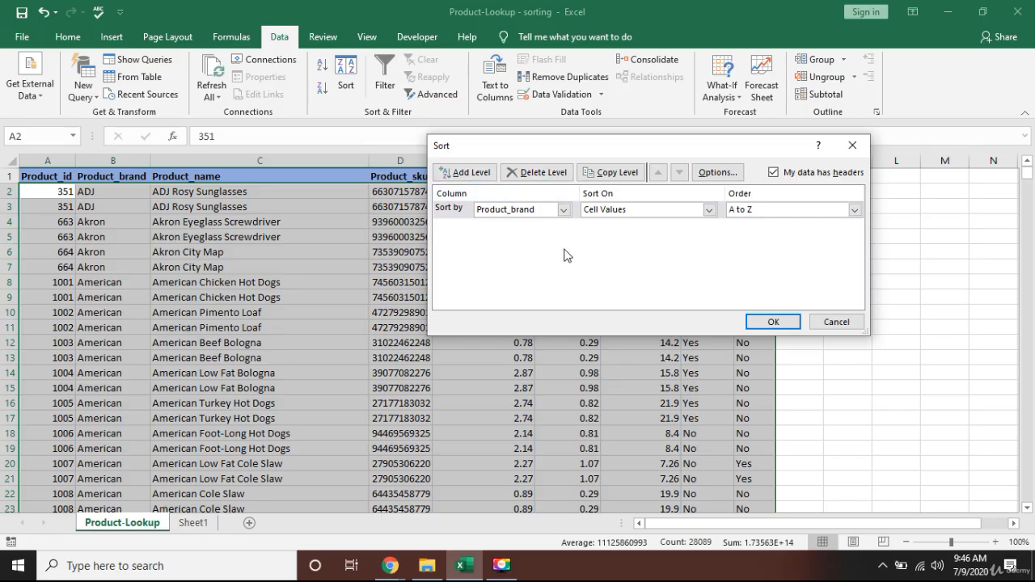
{"action": "left_click", "coordinate": [462, 174]}
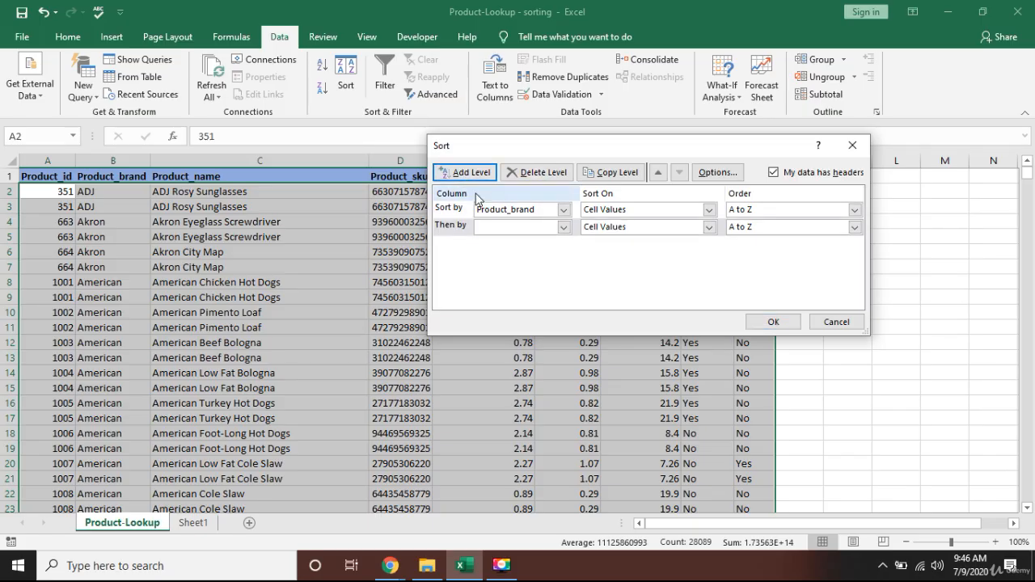
{"action": "left_click", "coordinate": [563, 228]}
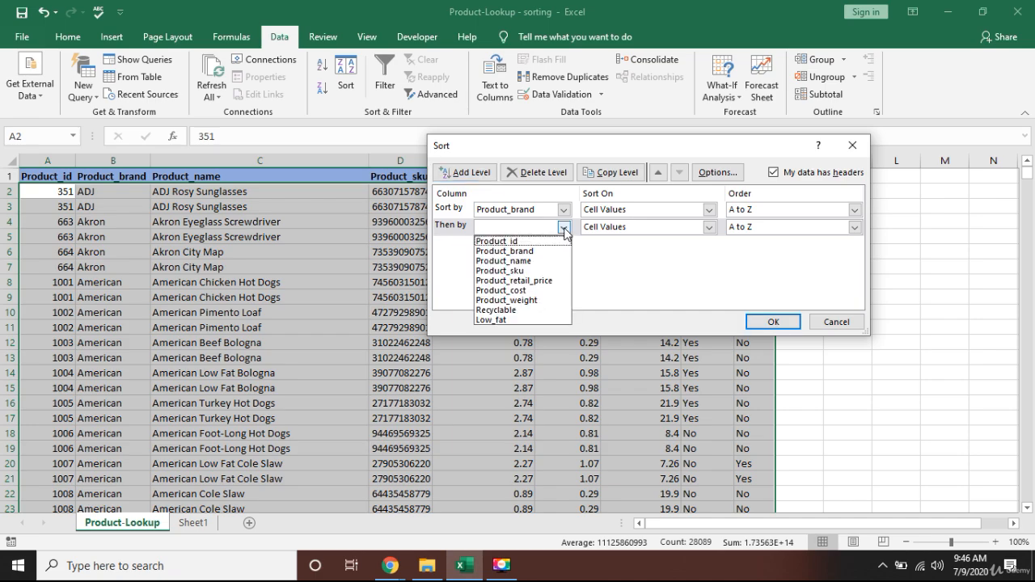
{"action": "left_click", "coordinate": [539, 261]}
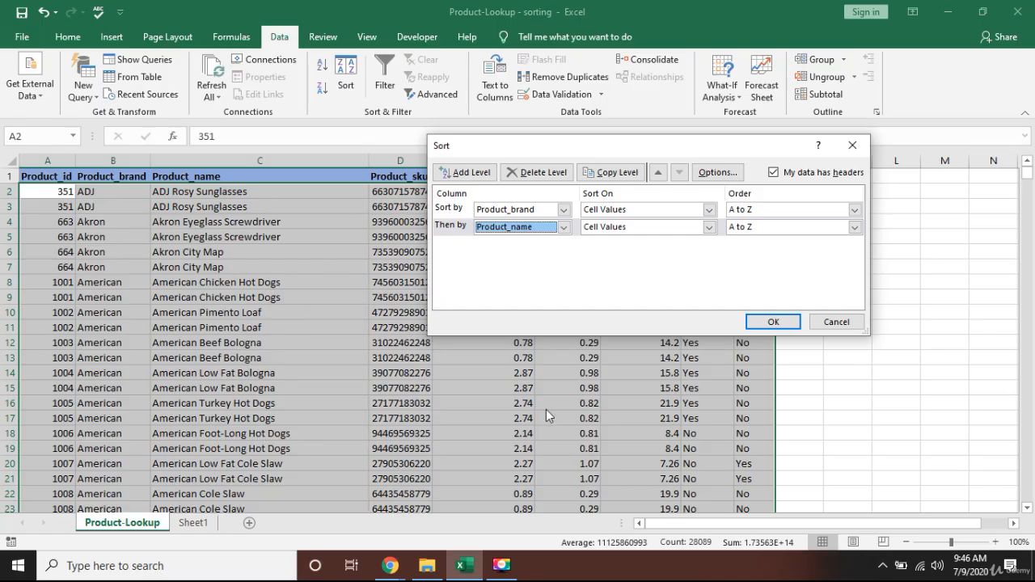
{"action": "left_click", "coordinate": [564, 228]}
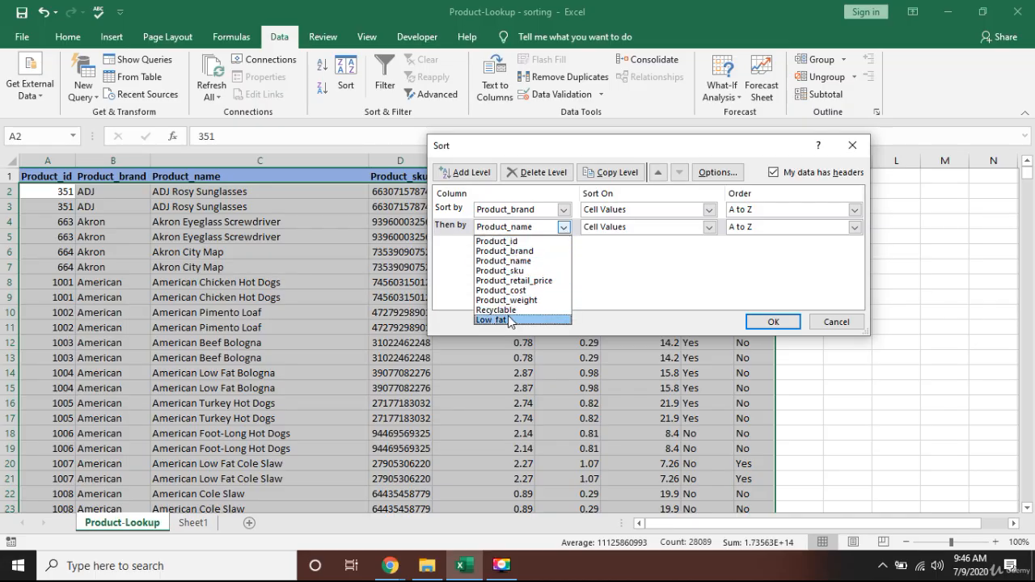
{"action": "left_click", "coordinate": [515, 281]}
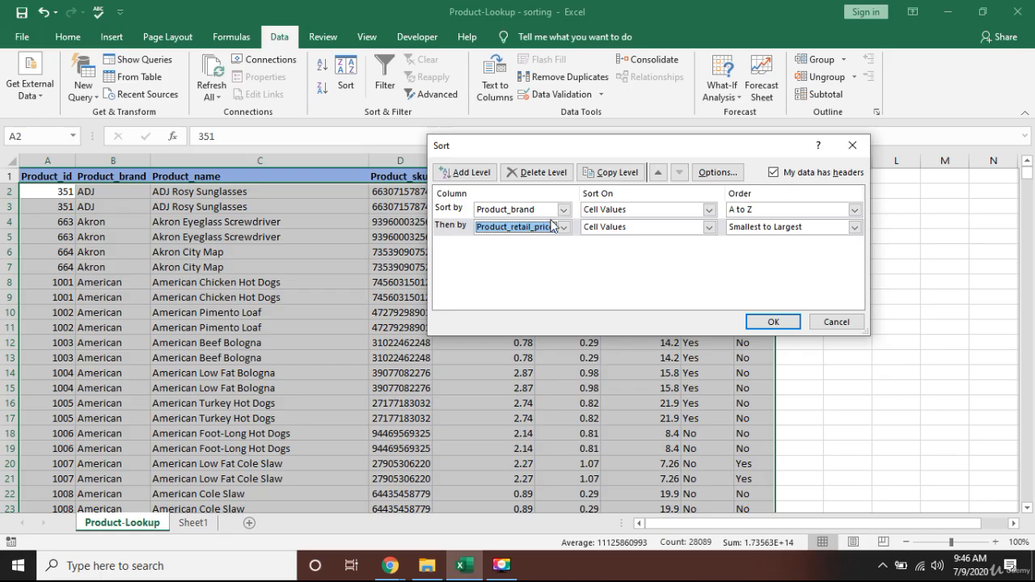
{"action": "left_click", "coordinate": [854, 227]}
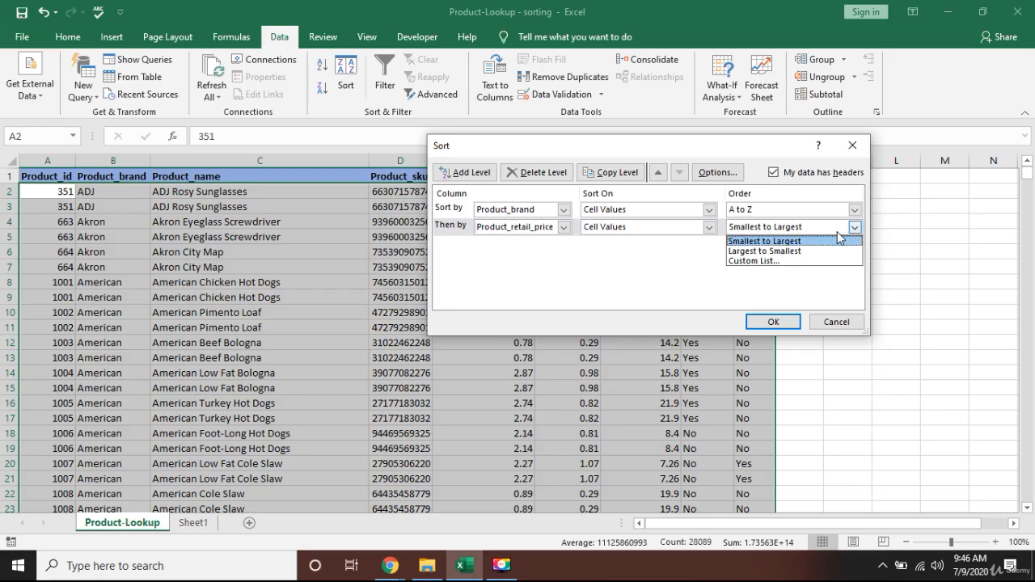
{"action": "left_click", "coordinate": [768, 252]}
{"action": "left_click", "coordinate": [773, 321]}
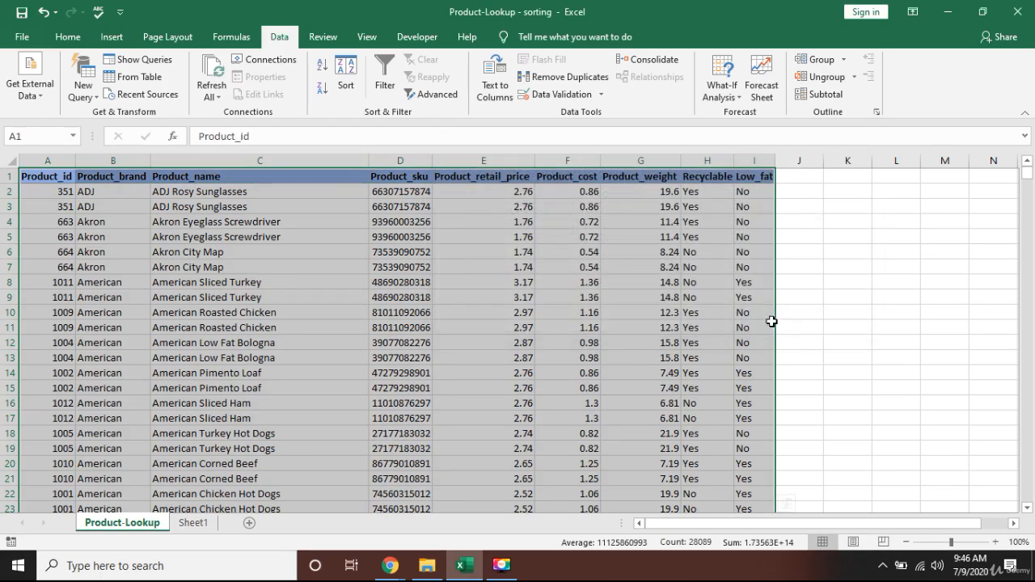
Highlight the American brand rows to examine how their retail prices are ordered within the brand.
{"action": "left_click", "coordinate": [462, 296]}
{"action": "key", "text": "Left"}
{"action": "key", "text": "Left"}
{"action": "key", "text": "Left"}
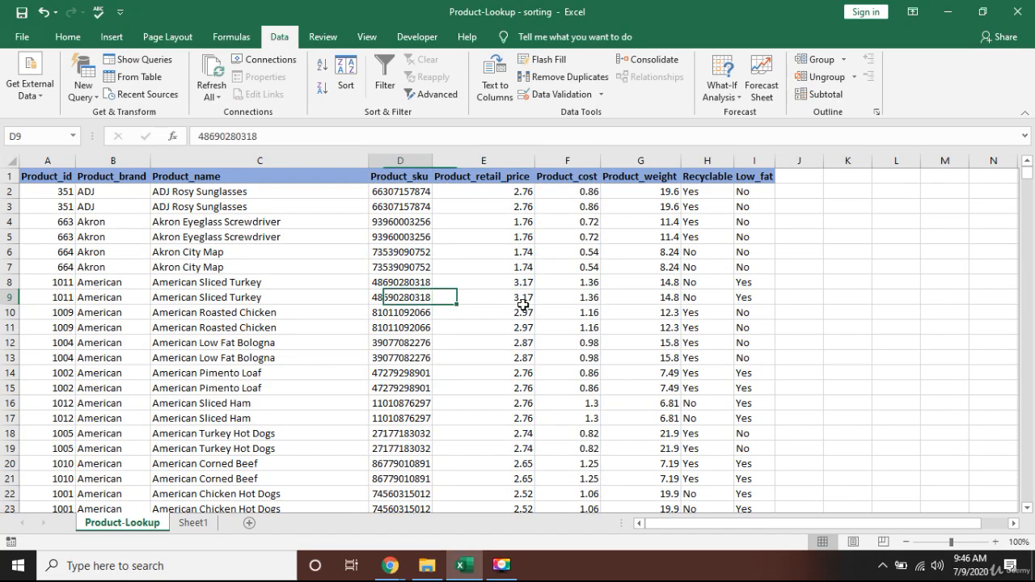
{"action": "key", "text": "Up"}
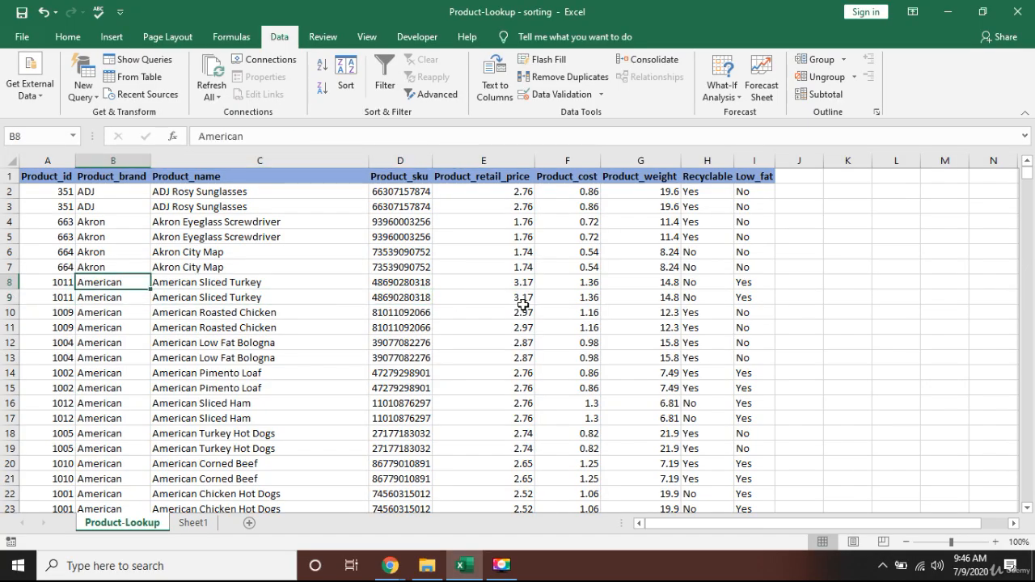
{"action": "key", "text": "shift+Right"}
{"action": "key", "text": "shift+Right"}
{"action": "key", "text": "shift+Right"}
{"action": "key", "text": "shift+Right"}
{"action": "key", "text": "shift+Right"}
{"action": "key", "text": "shift+Right"}
{"action": "key", "text": "shift+Right"}
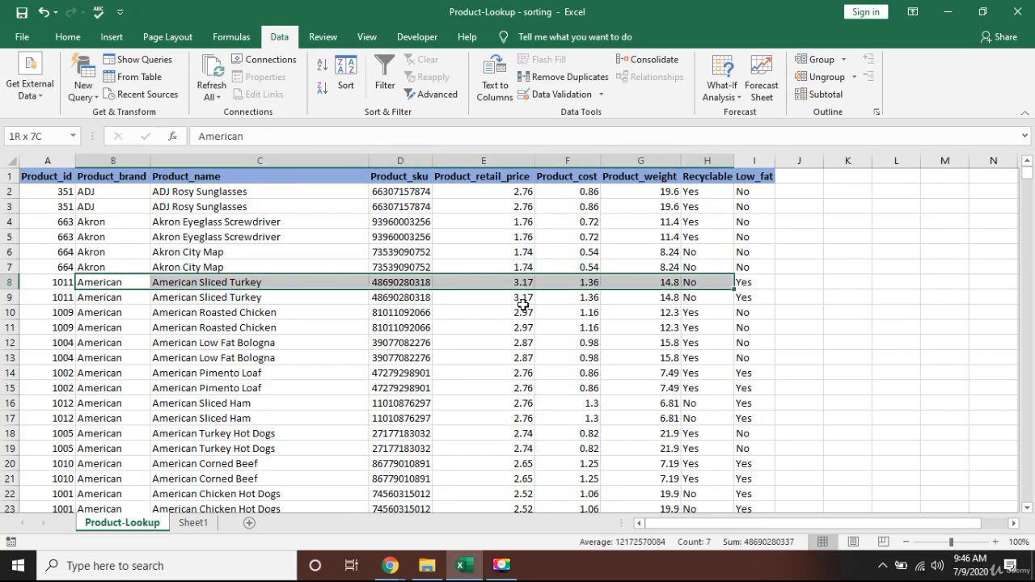
{"action": "key", "text": "shift+Down"}
{"action": "key", "text": "shift+Down"}
{"action": "key", "text": "shift+Down"}
{"action": "key", "text": "shift+Down"}
{"action": "key", "text": "shift+Down"}
{"action": "key", "text": "shift+Down"}
{"action": "key", "text": "shift+Down"}
{"action": "key", "text": "shift+Down"}
{"action": "key", "text": "shift+Down"}
{"action": "key", "text": "shift+Down"}
{"action": "key", "text": "shift+Down"}
{"action": "key", "text": "shift+Down"}
{"action": "key", "text": "shift+Down"}
{"action": "key", "text": "shift+Down"}
{"action": "key", "text": "shift+Down"}
{"action": "key", "text": "shift+Down"}
{"action": "key", "text": "shift+Down"}
{"action": "key", "text": "shift+Down"}
{"action": "key", "text": "shift+Down"}
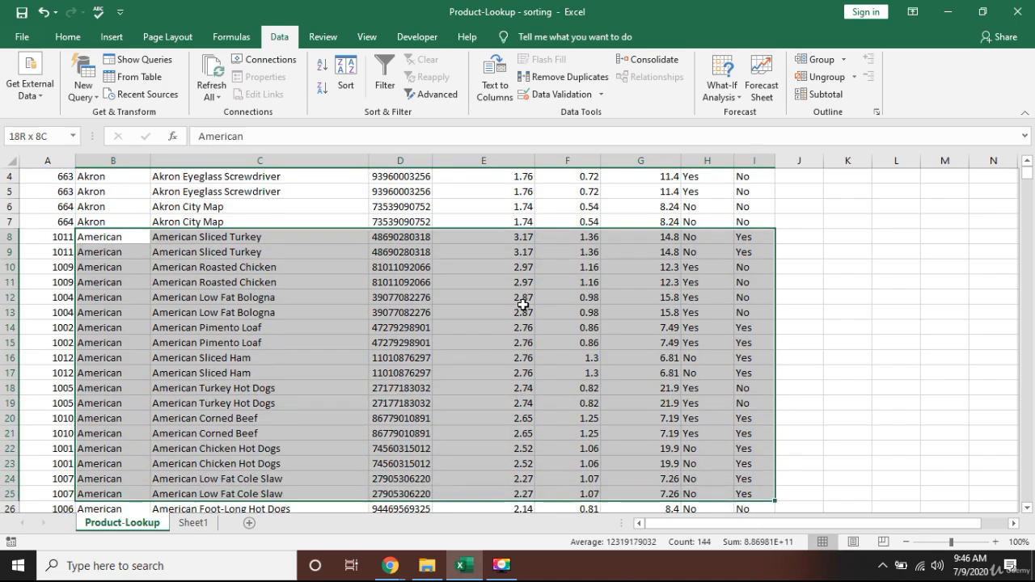
{"action": "key", "text": "shift+Down"}
{"action": "key", "text": "shift+Down"}
{"action": "scroll", "coordinate": [522, 305], "scroll_direction": "up", "scroll_amount": 2}
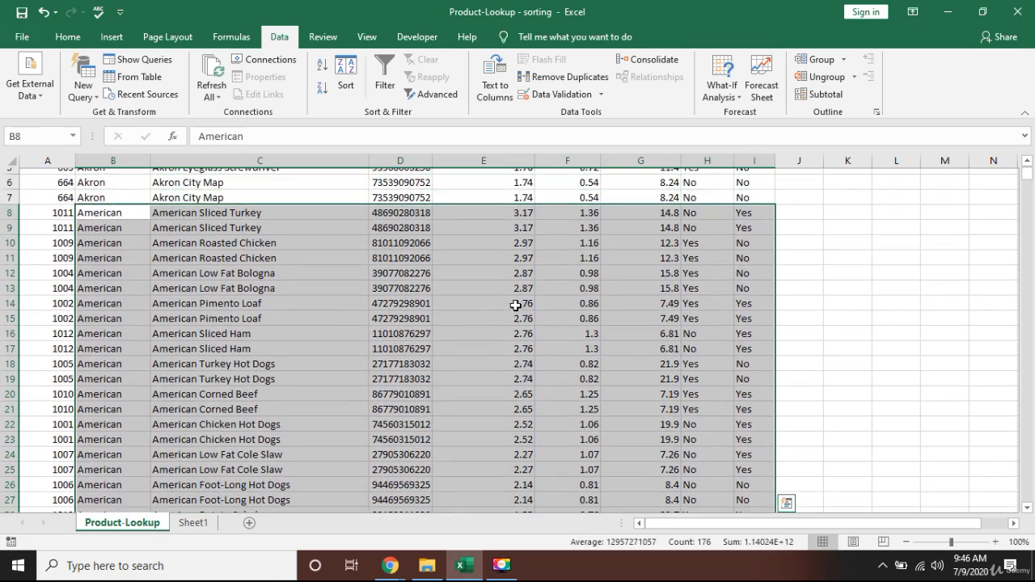
{"action": "scroll", "coordinate": [619, 319], "scroll_direction": "up", "scroll_amount": 1}
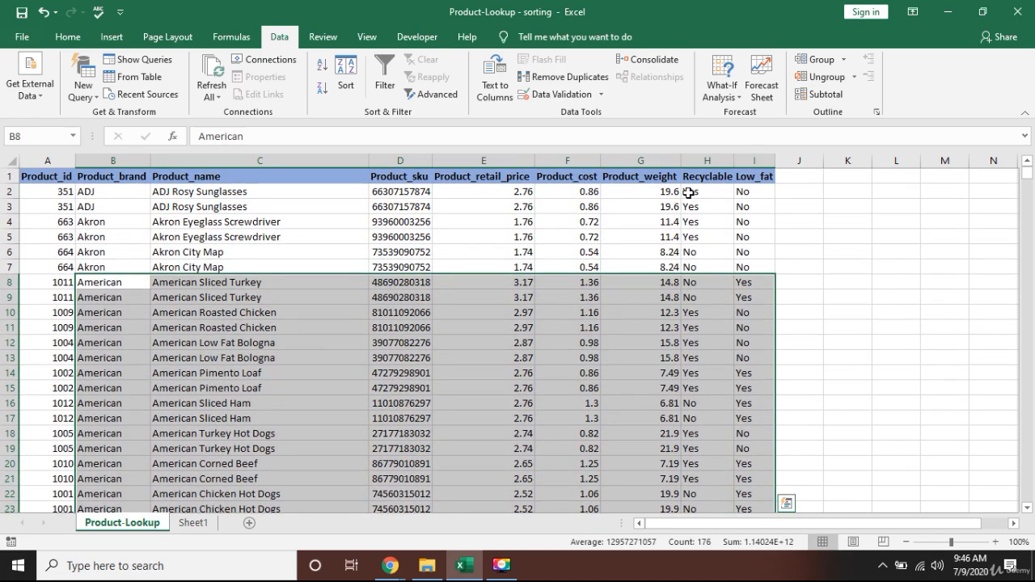
Check the Product_retail_price values down the American rows.
{"action": "left_click", "coordinate": [501, 286]}
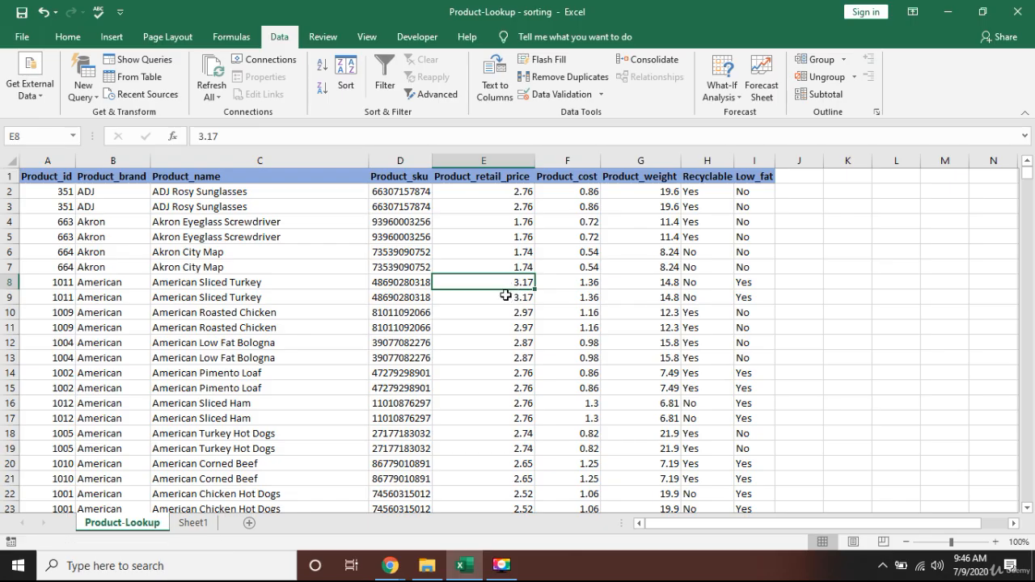
{"action": "left_click", "coordinate": [503, 297]}
{"action": "scroll", "coordinate": [502, 330], "scroll_direction": "down", "scroll_amount": 6}
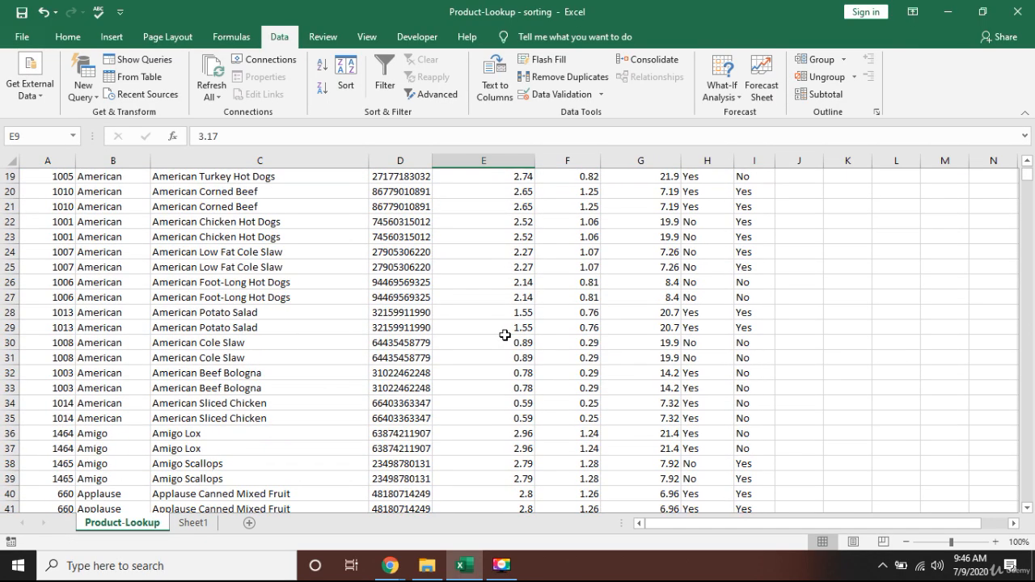